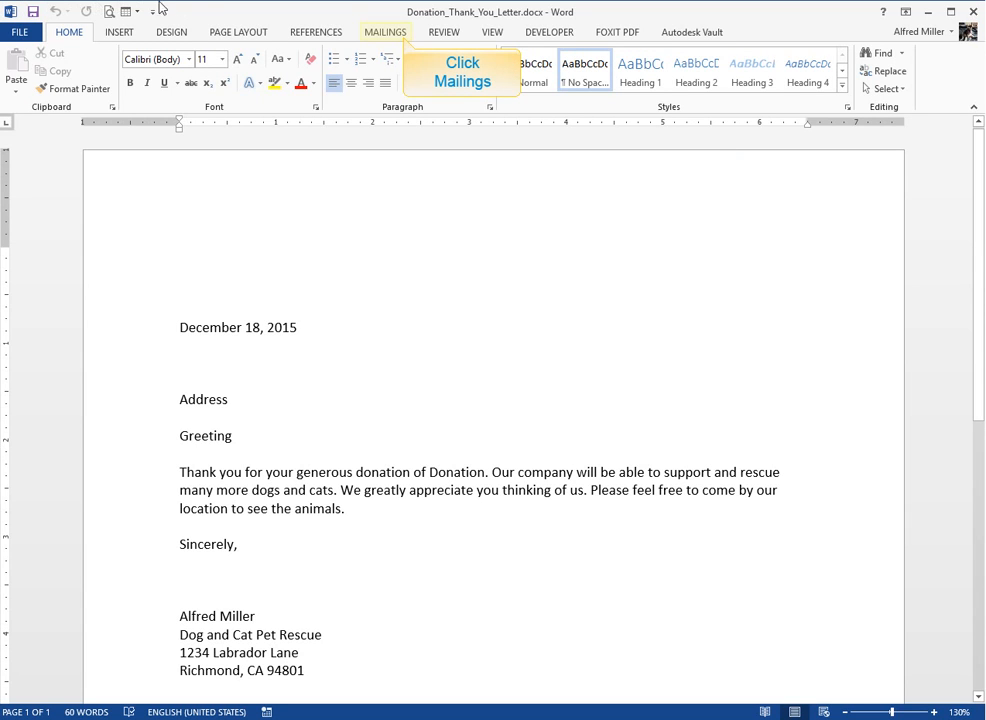
Step: Start a mail merge for the open letter, with Letters as the document type
{"action": "left_click", "coordinate": [390, 33]}
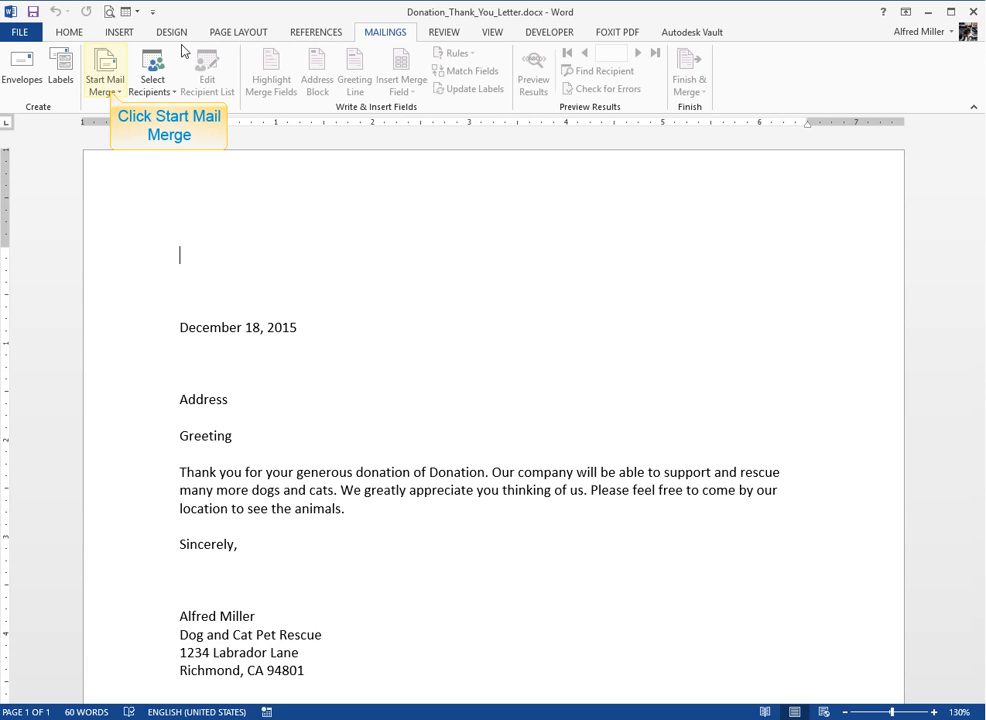
{"action": "left_click", "coordinate": [111, 92]}
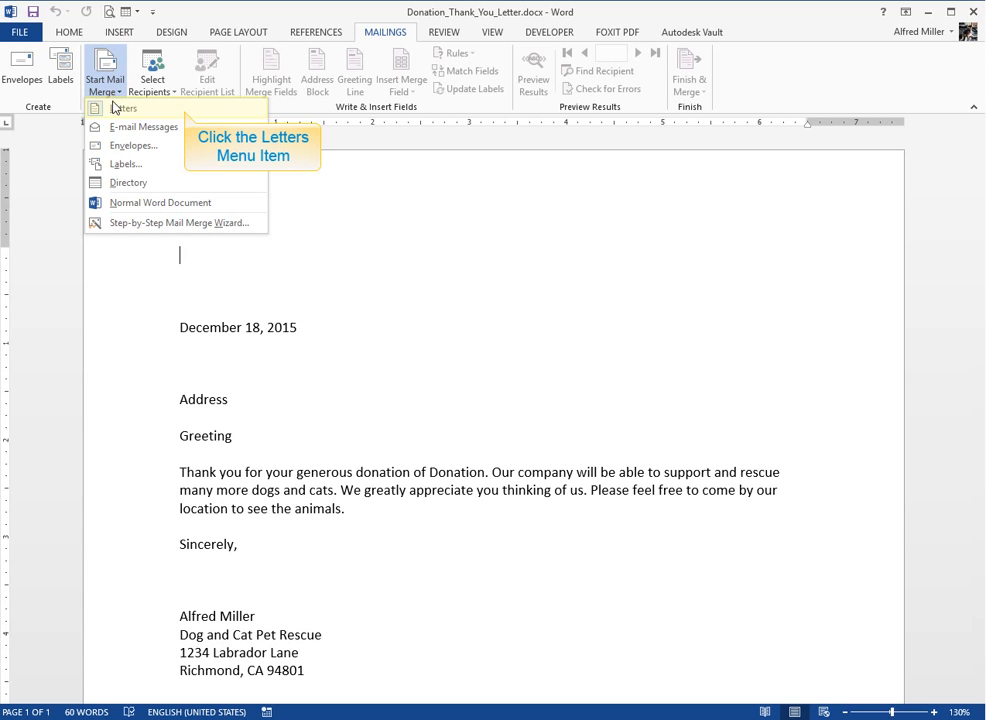
{"action": "left_click", "coordinate": [112, 108]}
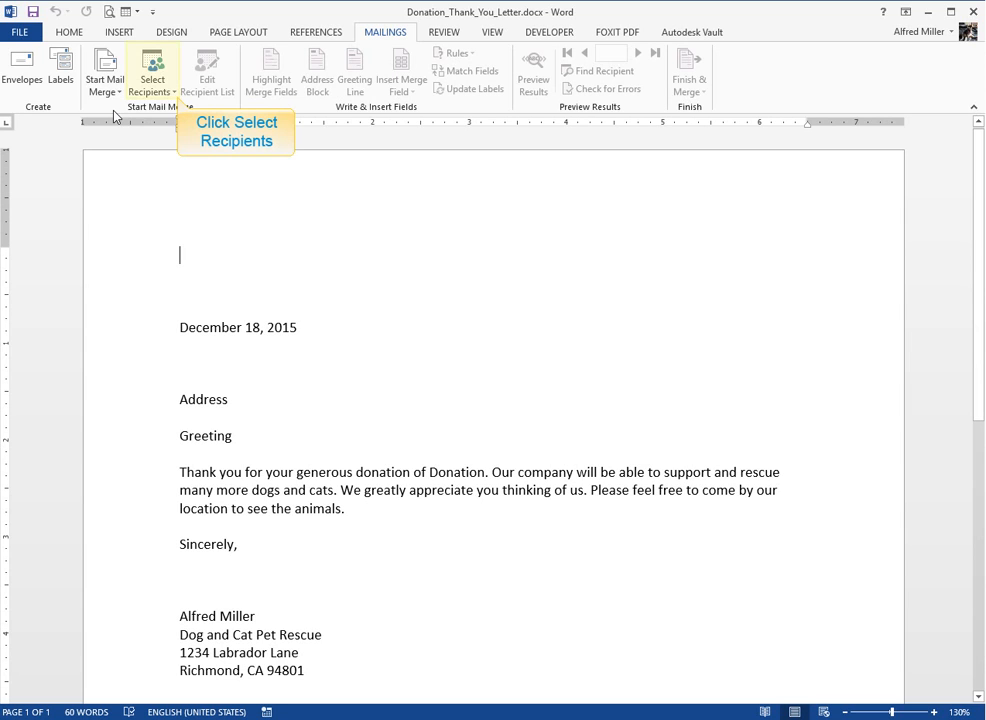
Step: Start a new typed recipient list and widen its window so more of the address columns fit
{"action": "left_click", "coordinate": [170, 86]}
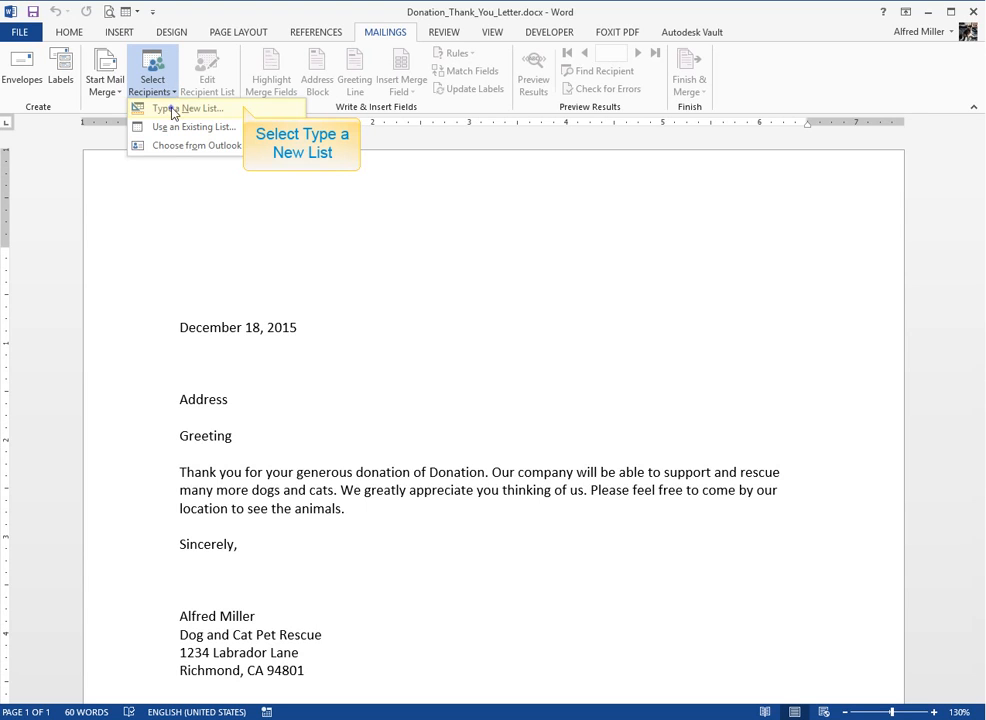
{"action": "left_click", "coordinate": [172, 108]}
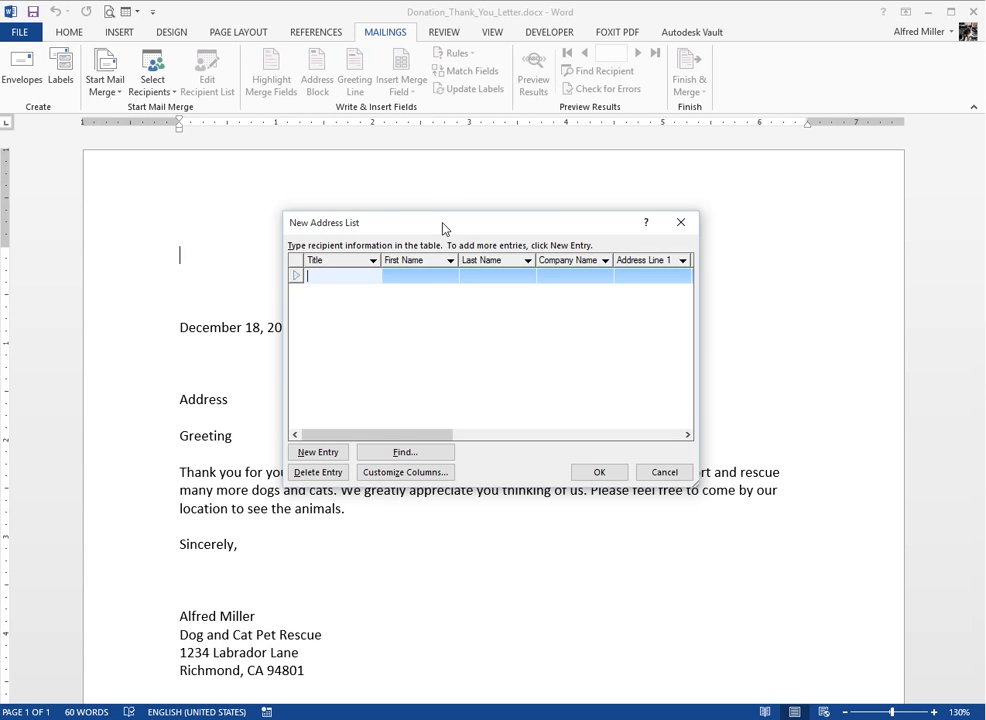
{"action": "left_click_drag", "start_coordinate": [443, 229], "coordinate": [239, 167]}
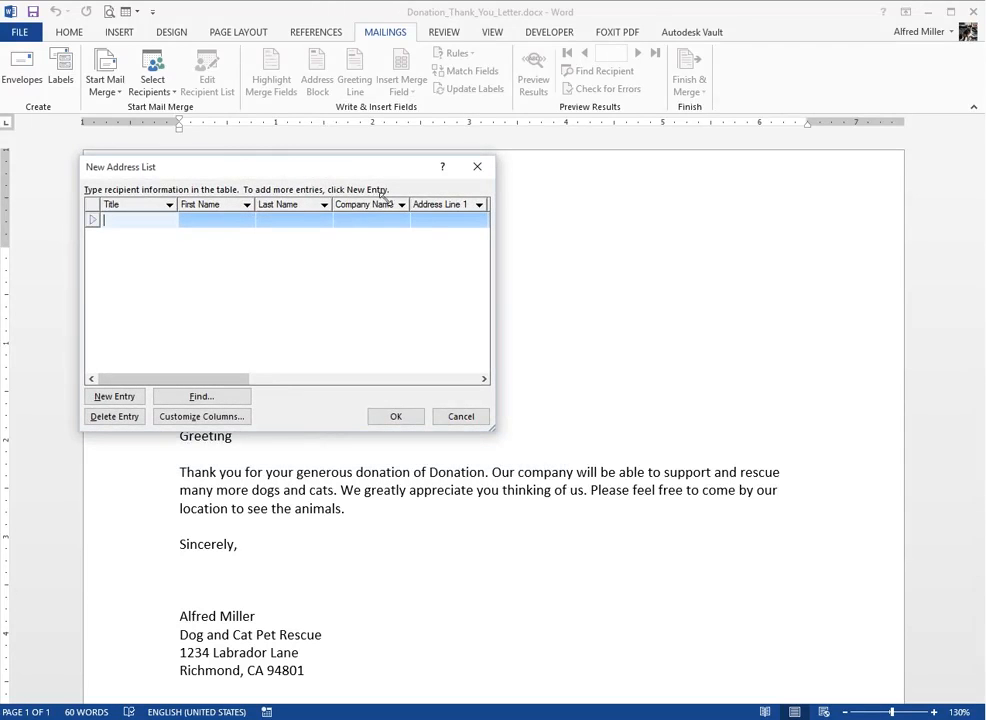
{"action": "left_click_drag", "start_coordinate": [486, 366], "coordinate": [935, 522]}
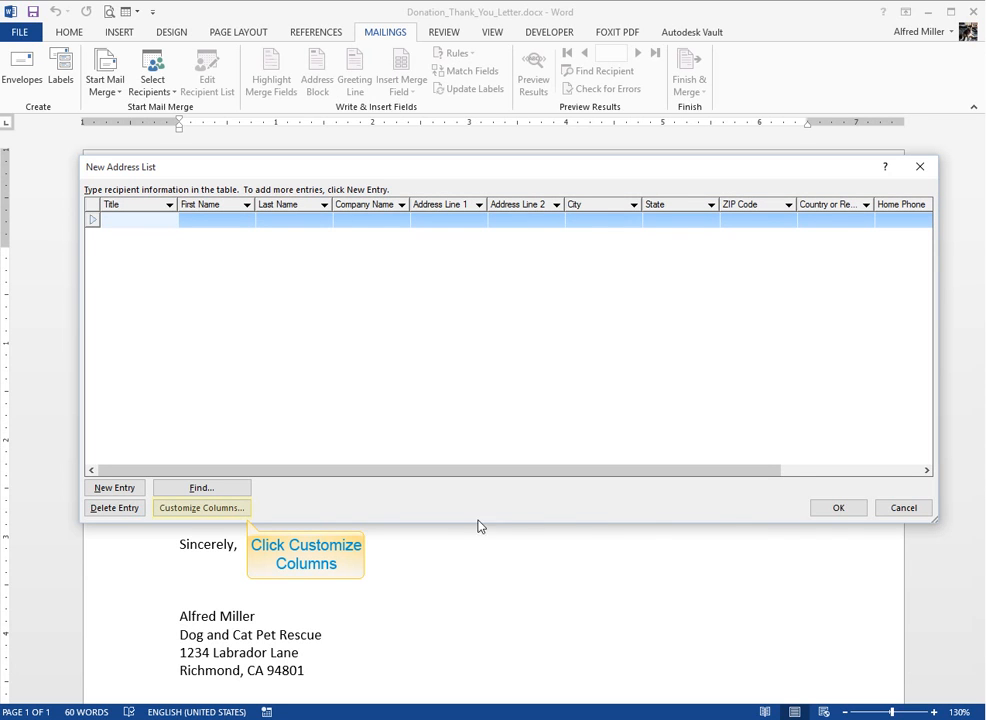
Step: Customize the address list columns by deleting the Address Line 2 and Country or Region fields
{"action": "left_click", "coordinate": [242, 509]}
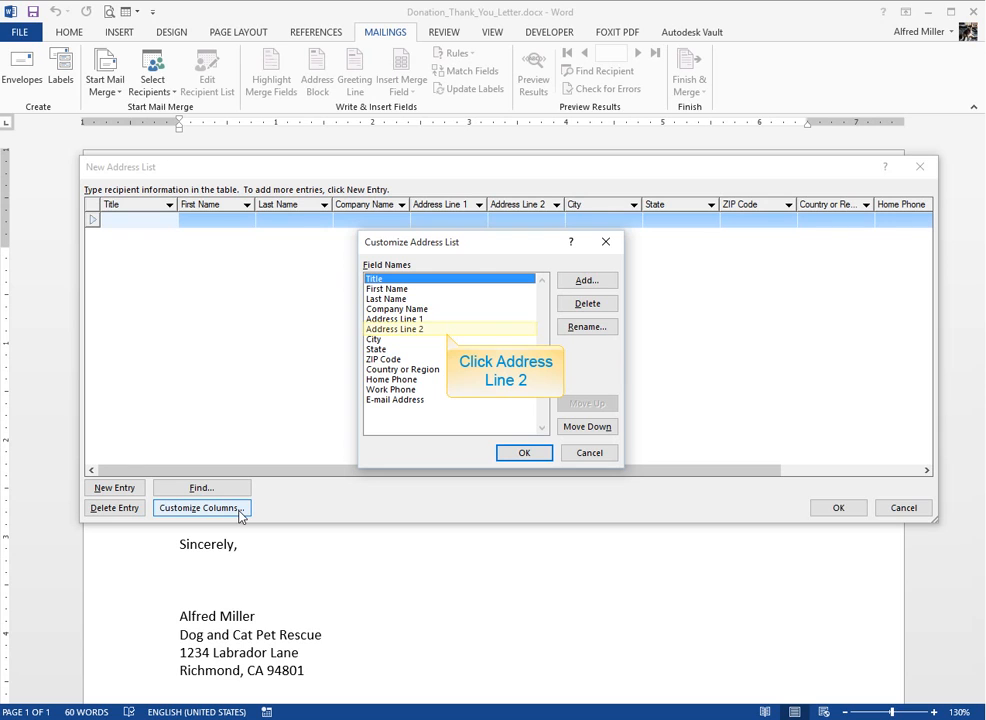
{"action": "left_click", "coordinate": [420, 330]}
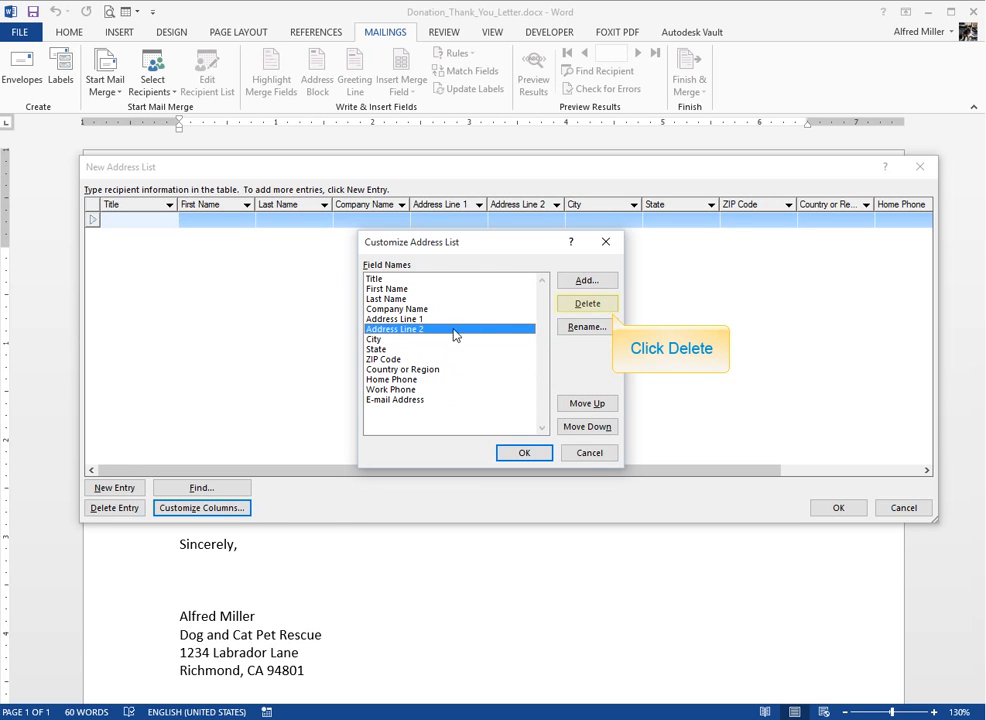
{"action": "left_click", "coordinate": [572, 308]}
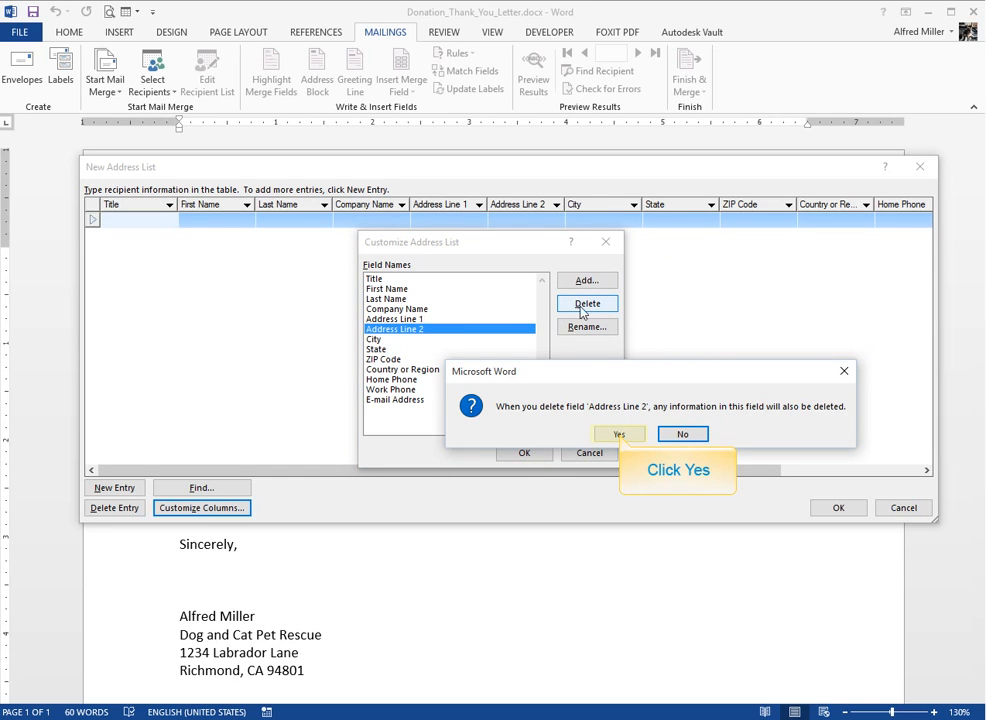
{"action": "left_click", "coordinate": [619, 435]}
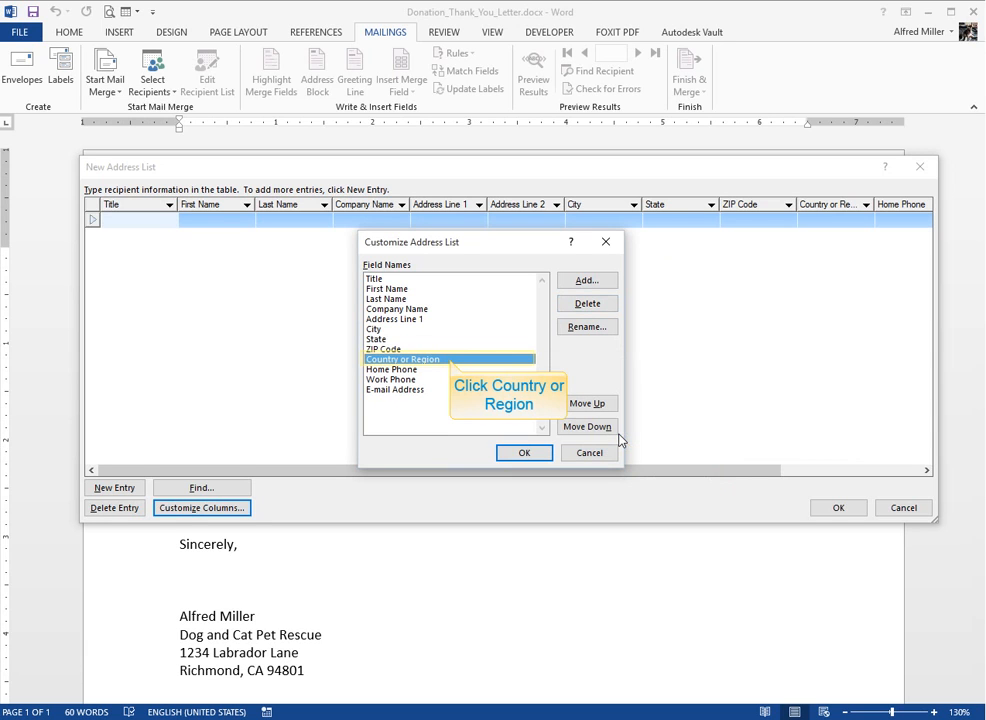
{"action": "left_click", "coordinate": [410, 363]}
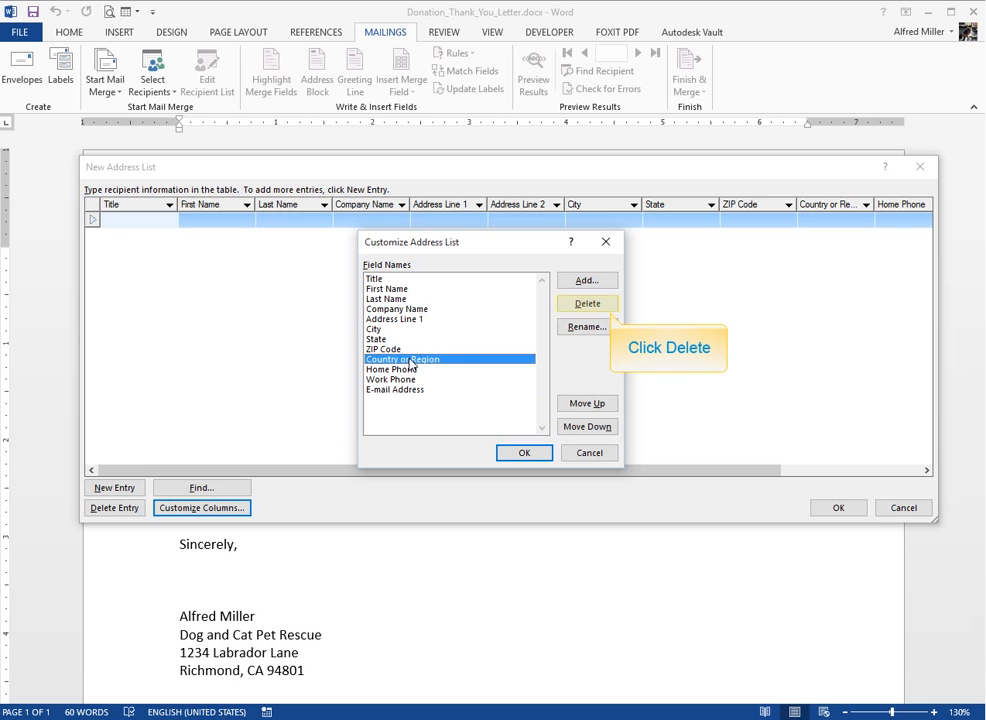
{"action": "left_click", "coordinate": [578, 307]}
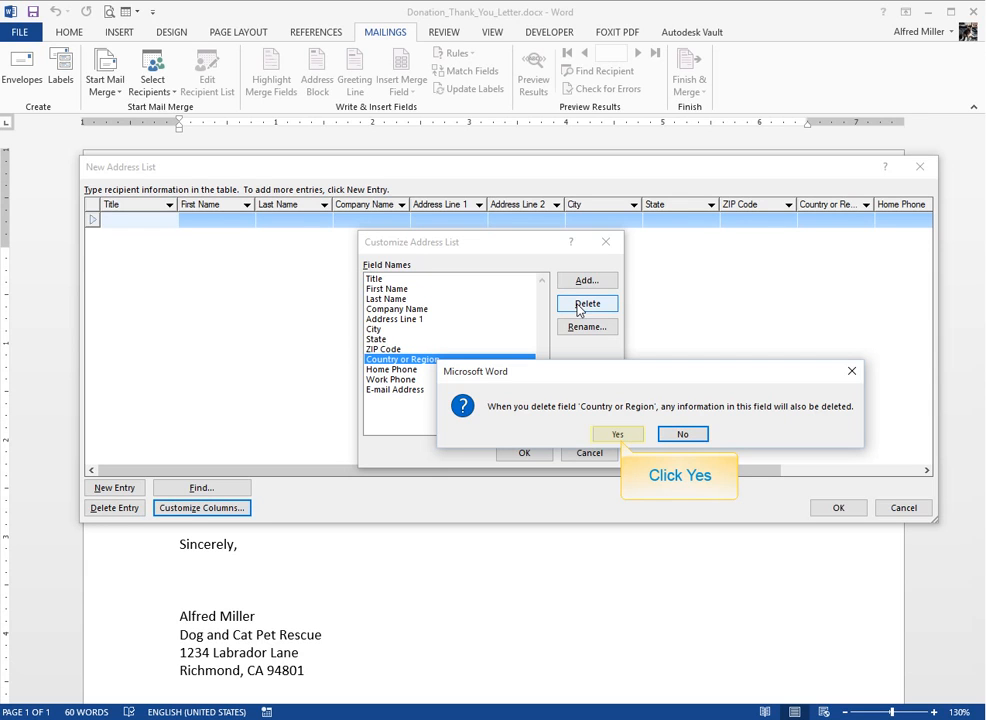
{"action": "left_click", "coordinate": [619, 435]}
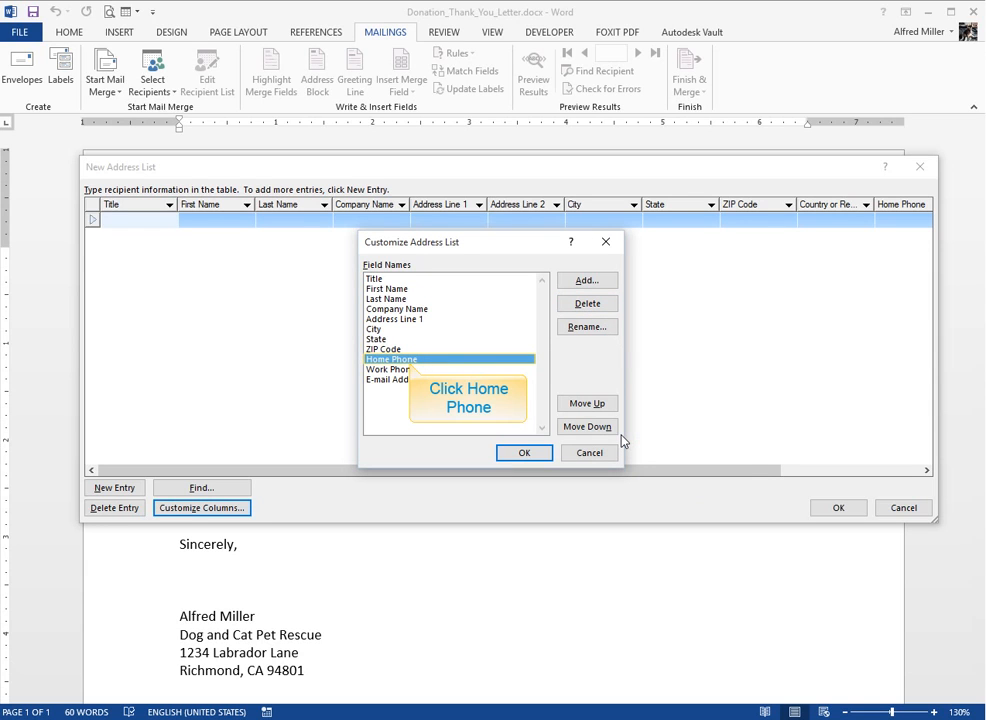
Step: Delete the Home Phone, Work Phone and E-mail Address fields from the address list
{"action": "left_click", "coordinate": [410, 361]}
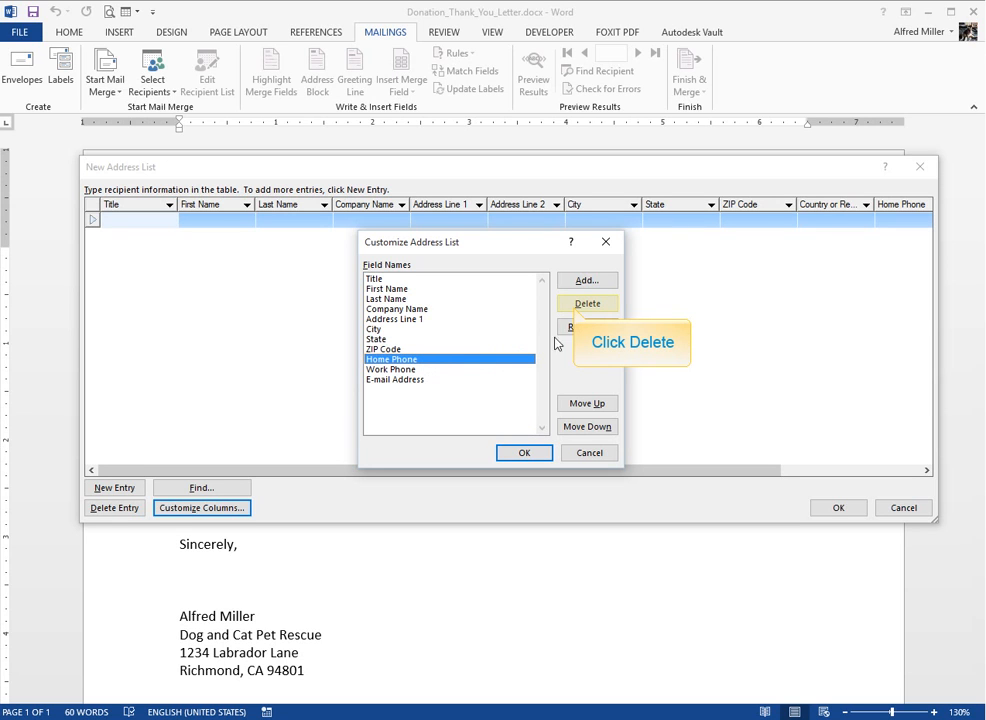
{"action": "left_click", "coordinate": [577, 309]}
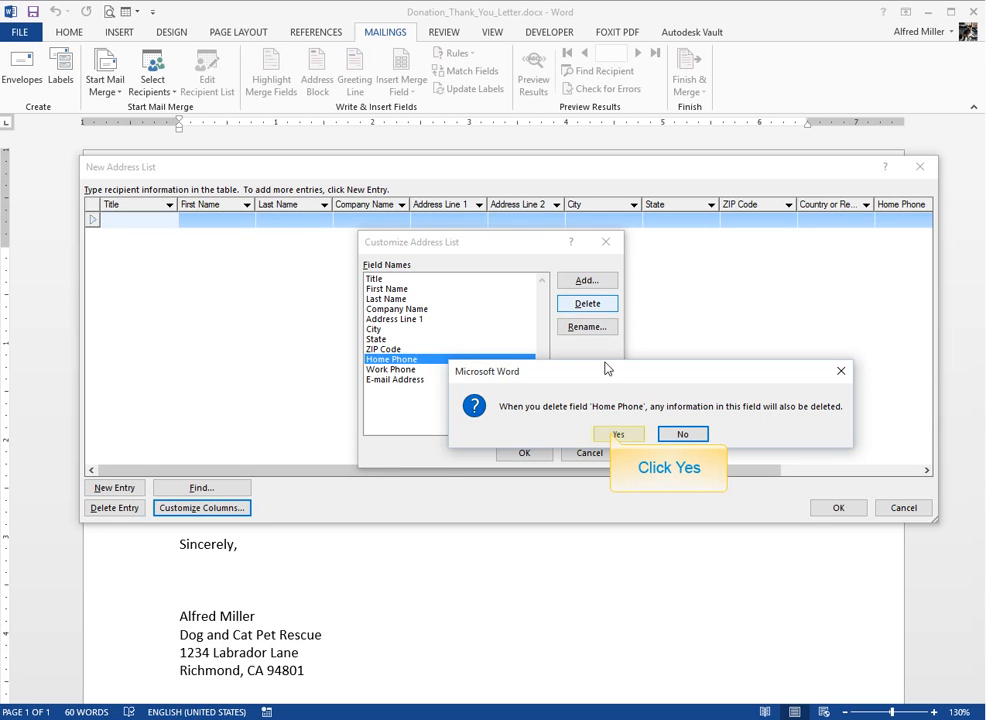
{"action": "left_click", "coordinate": [610, 434]}
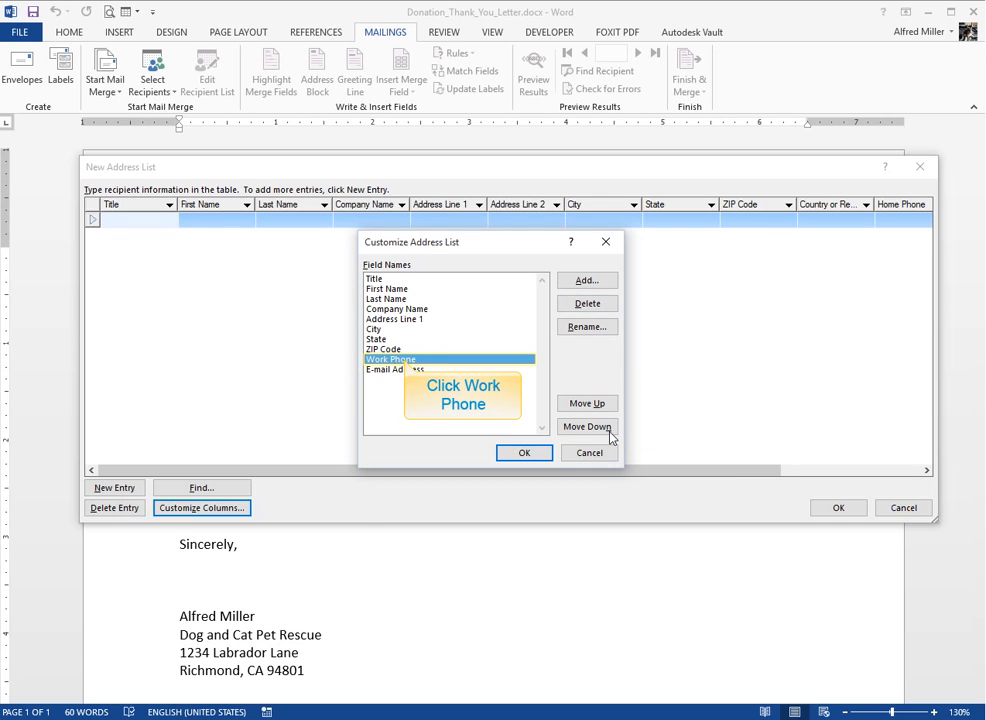
{"action": "left_click", "coordinate": [405, 362]}
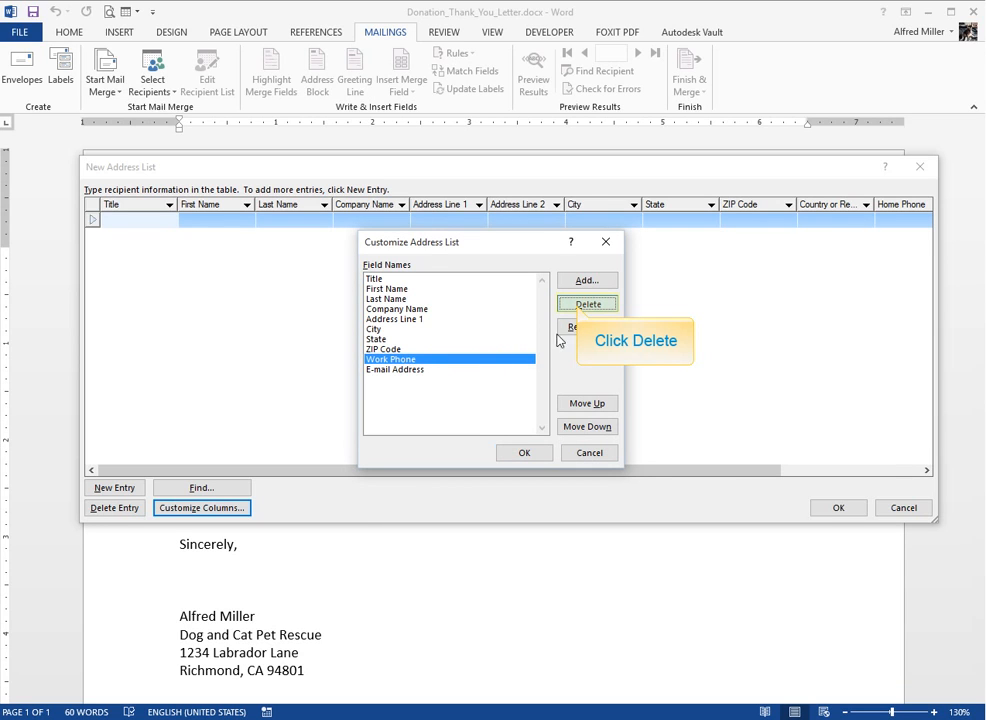
{"action": "left_click", "coordinate": [580, 305]}
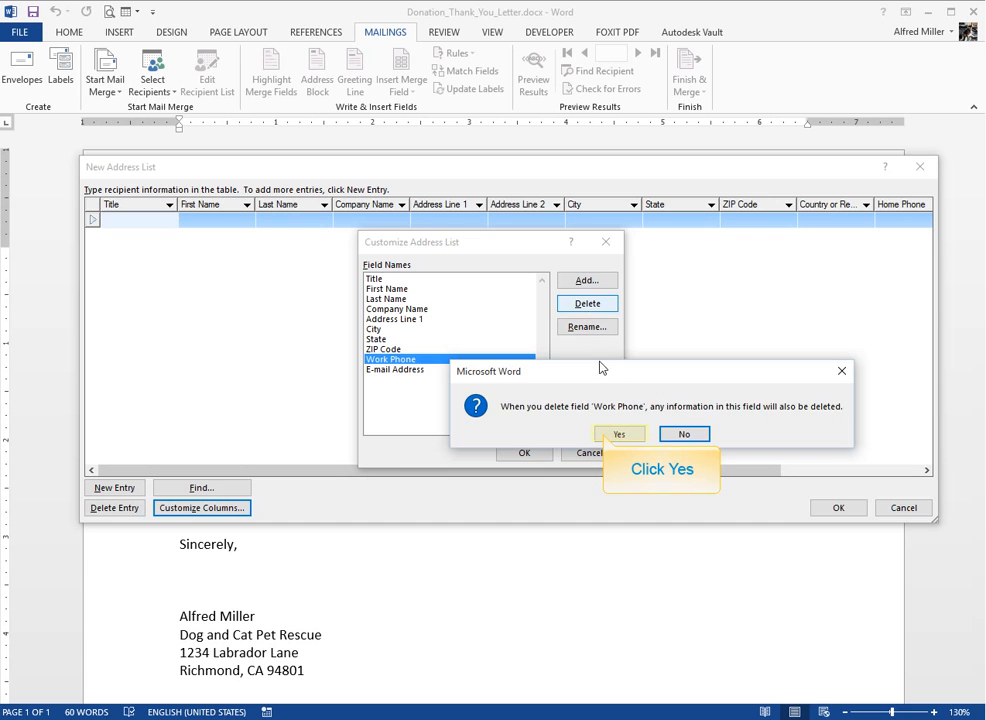
{"action": "left_click", "coordinate": [604, 435]}
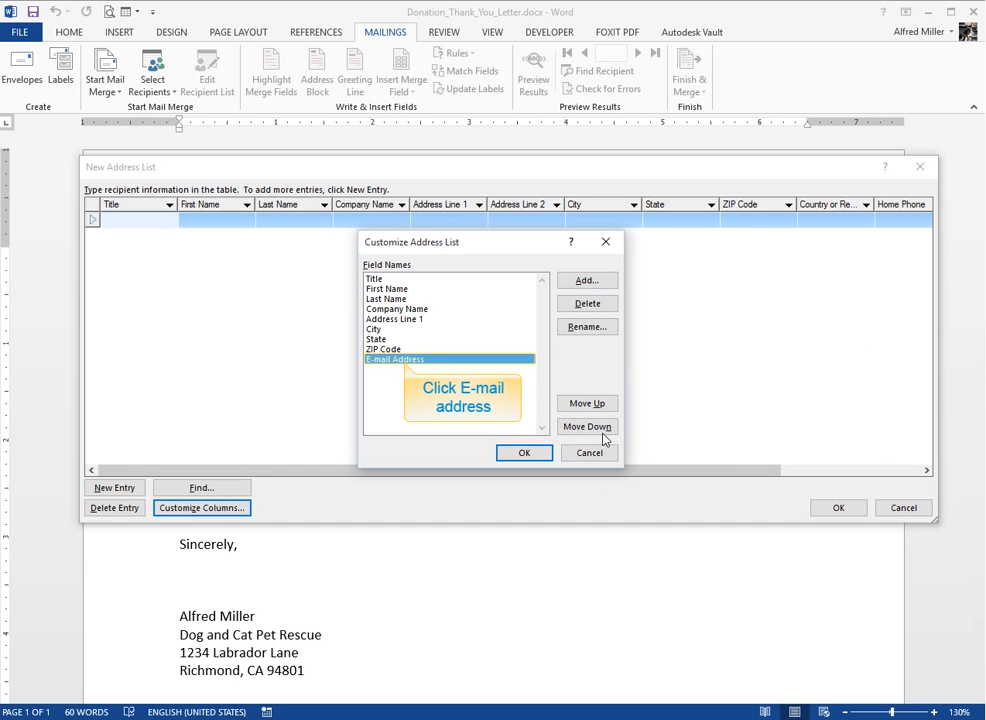
{"action": "left_click", "coordinate": [405, 362]}
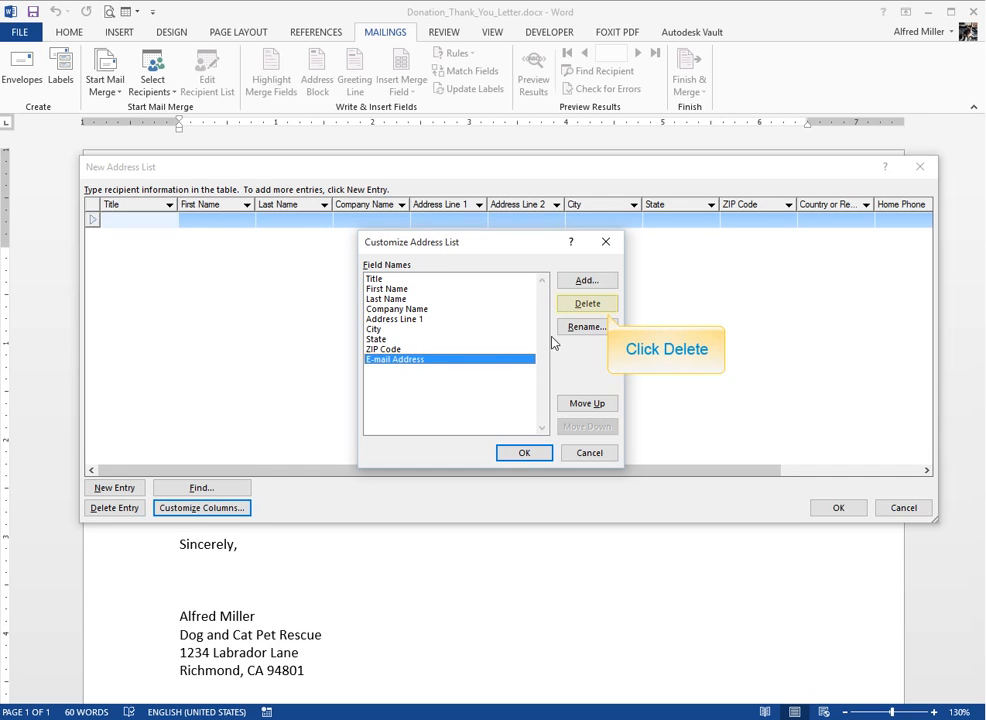
{"action": "left_click", "coordinate": [573, 311]}
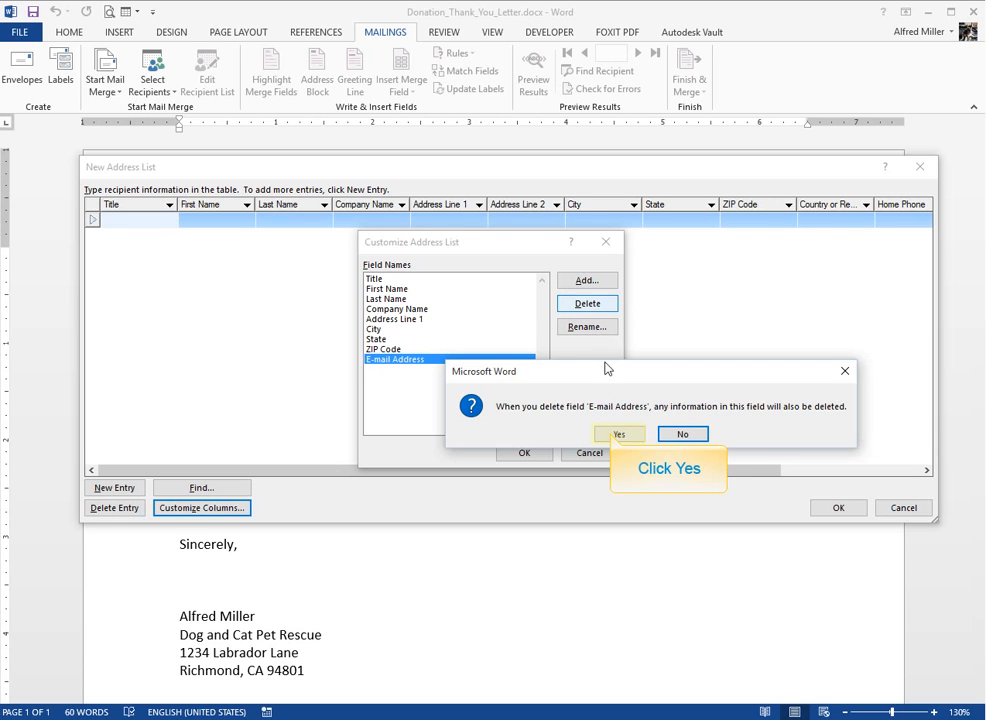
{"action": "left_click", "coordinate": [615, 434]}
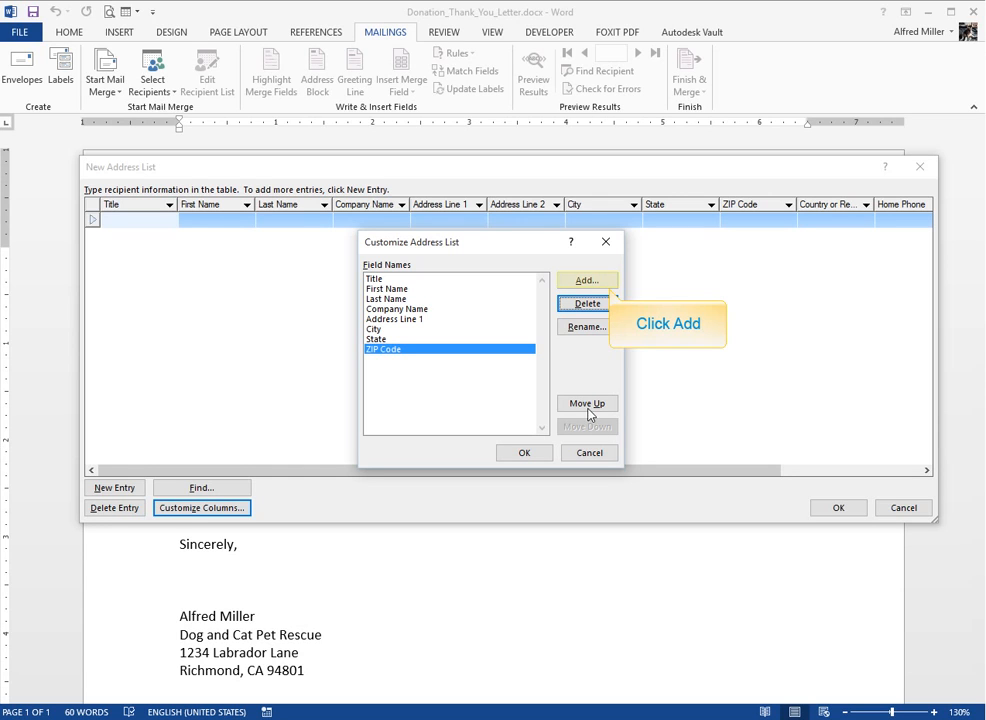
Step: Add a field named Donation after ZIP Code and apply the customized columns to the address list
{"action": "left_click", "coordinate": [577, 282]}
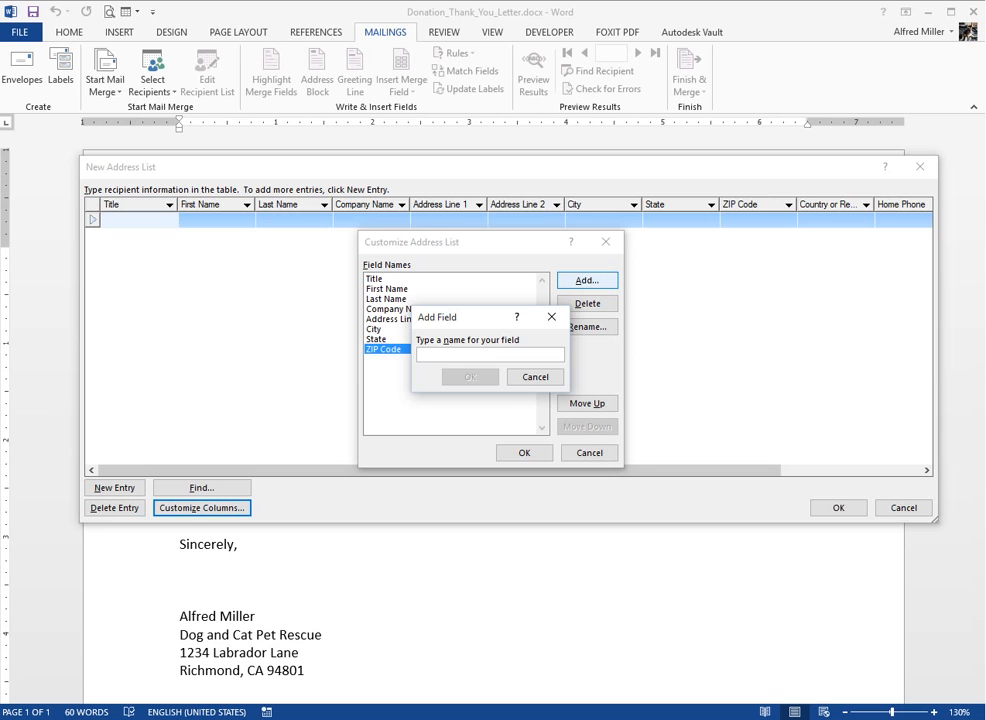
{"action": "type", "text": "Donation"}
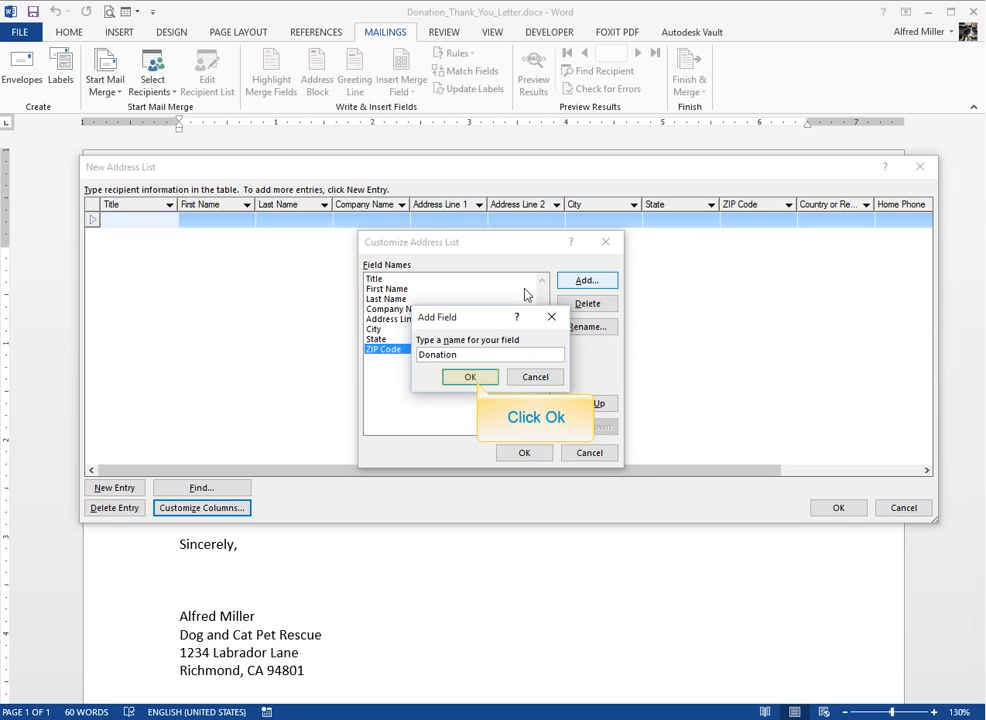
{"action": "left_click", "coordinate": [471, 377]}
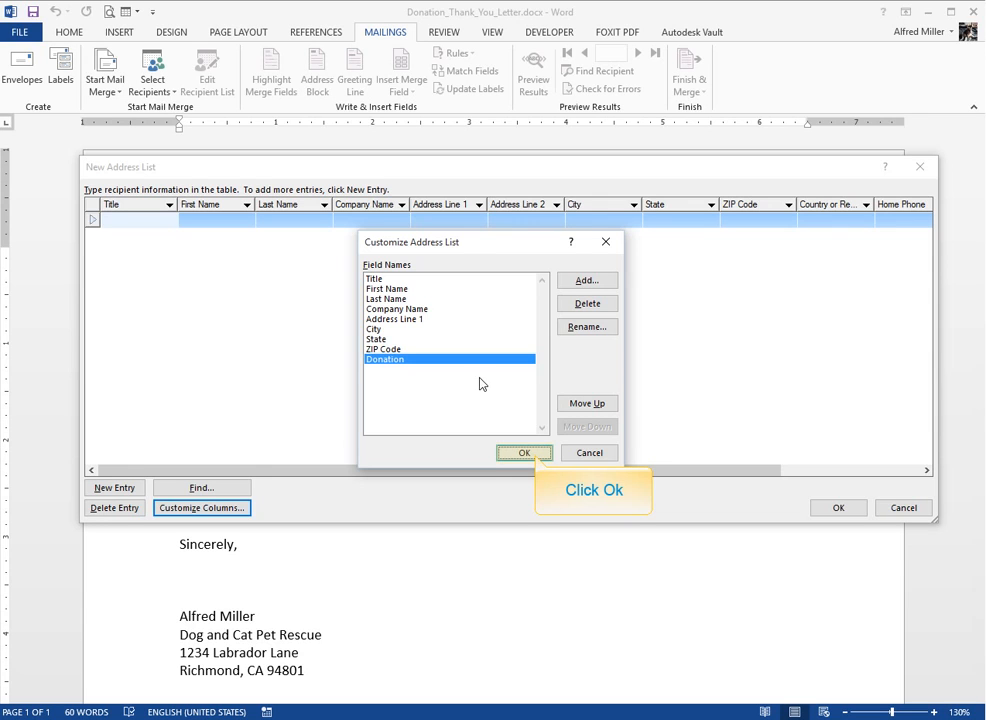
{"action": "left_click", "coordinate": [524, 453]}
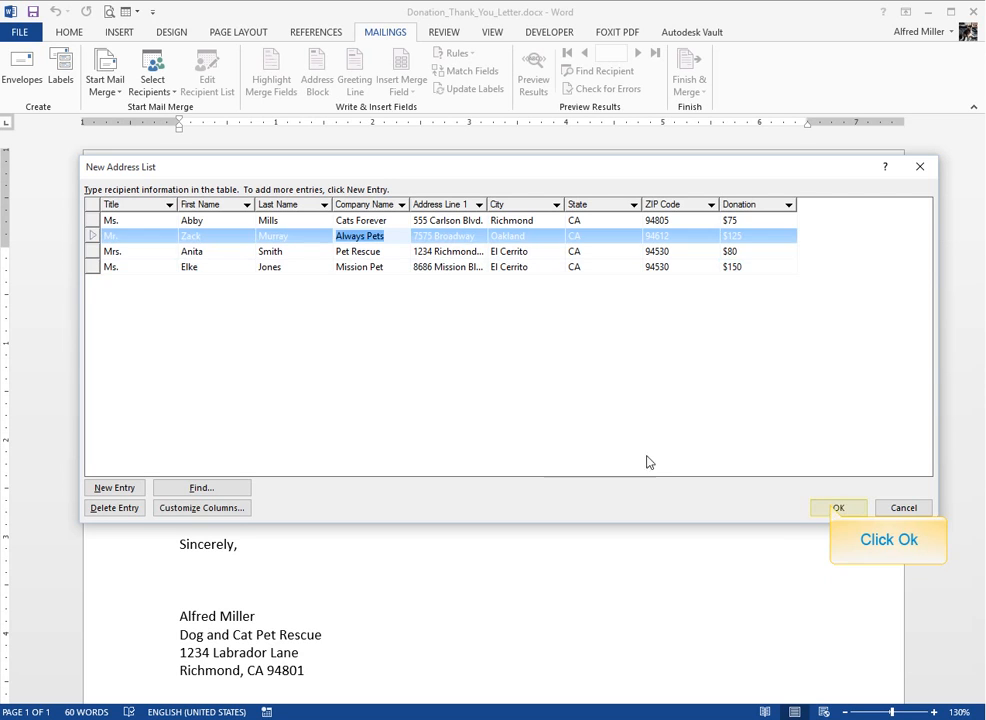
Step: Accept the recipient entries and save the address list in My Data Sources as "Donation Thank You Letter Data"
{"action": "left_click", "coordinate": [832, 508]}
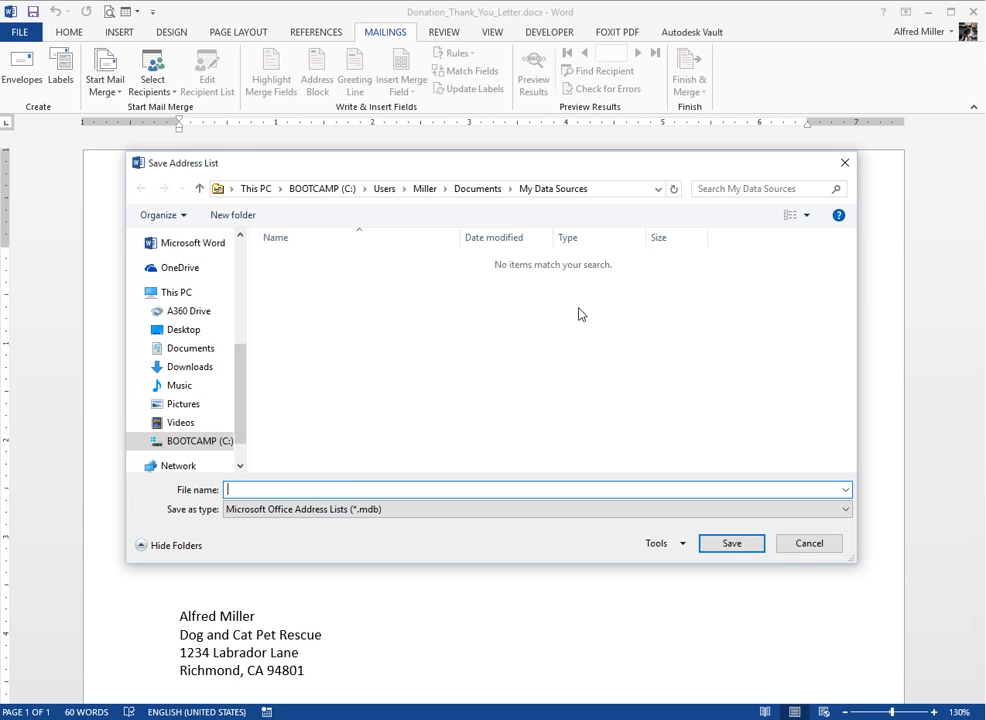
{"action": "type", "text": "Donation Thank You Letter Data"}
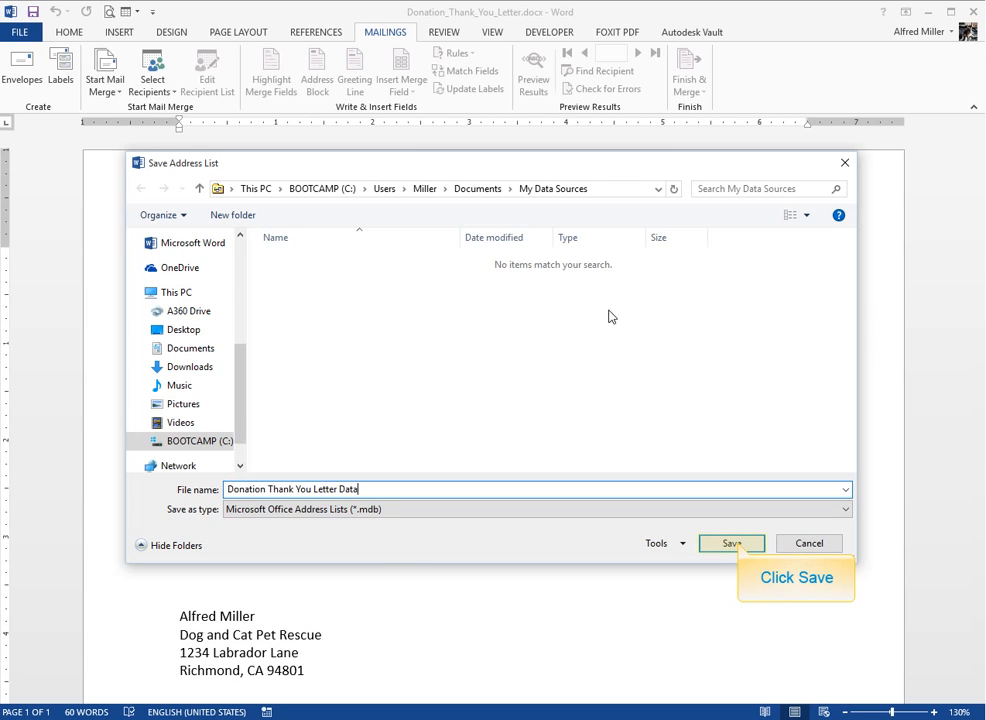
{"action": "left_click", "coordinate": [731, 543]}
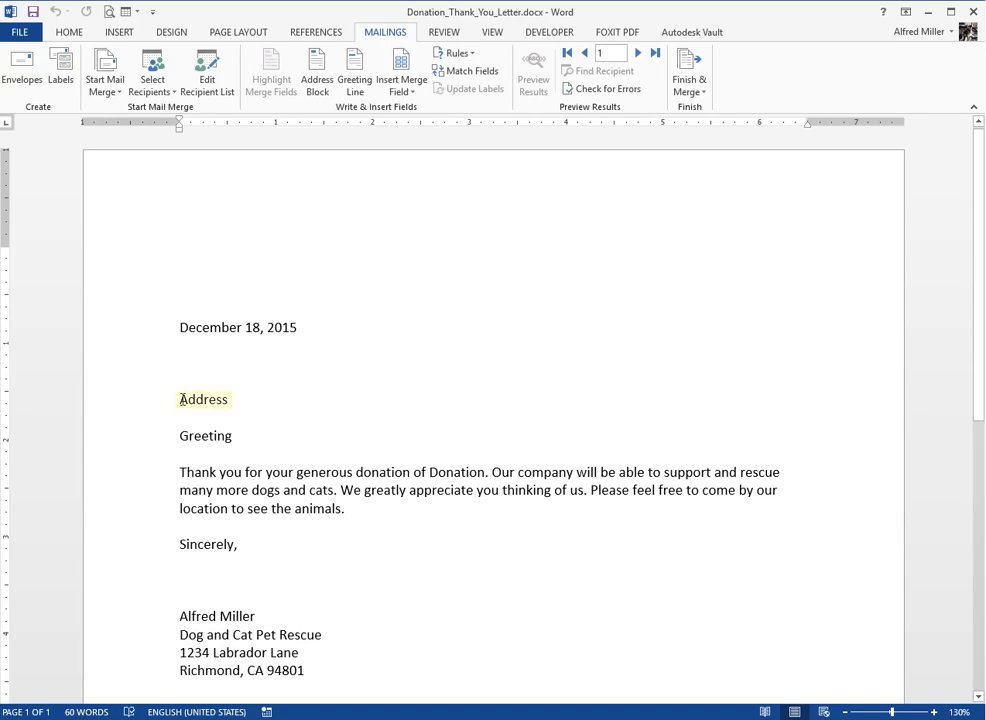
Step: Replace the Address placeholder in the letter with an Address Block merge field, keeping the default address elements
{"action": "left_click_drag", "start_coordinate": [182, 400], "coordinate": [228, 400]}
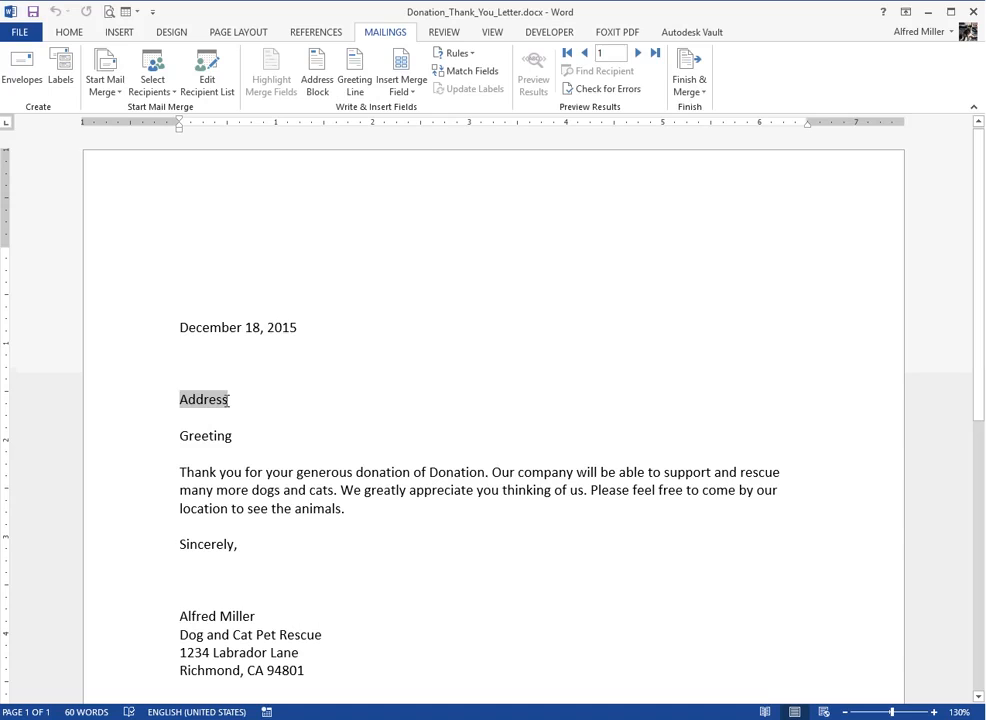
{"action": "key", "text": "Delete"}
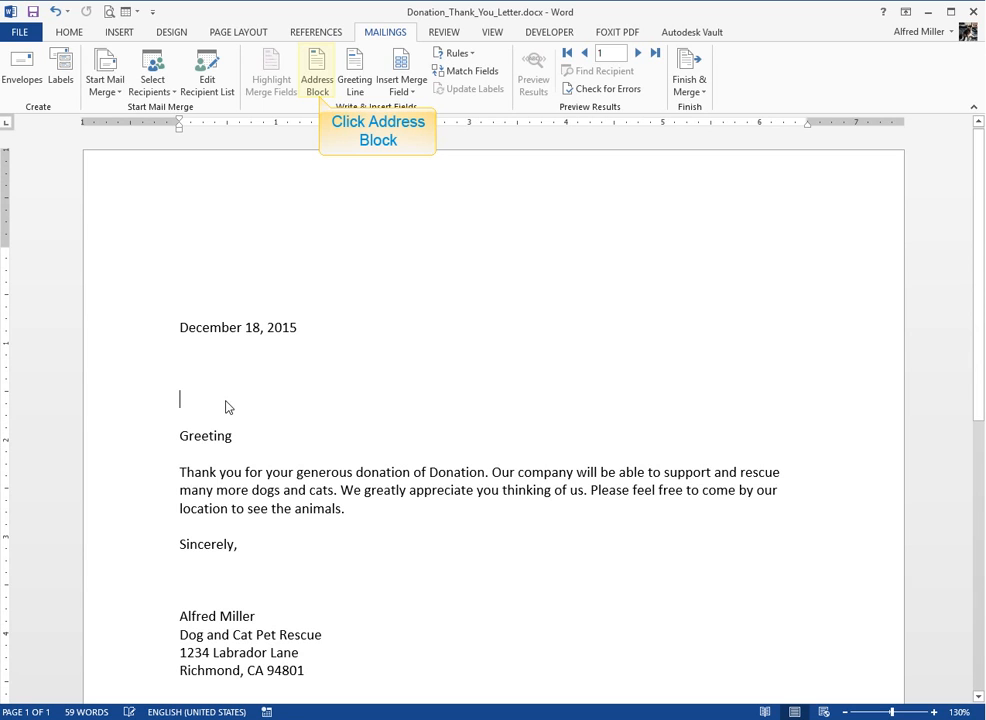
{"action": "left_click", "coordinate": [318, 90]}
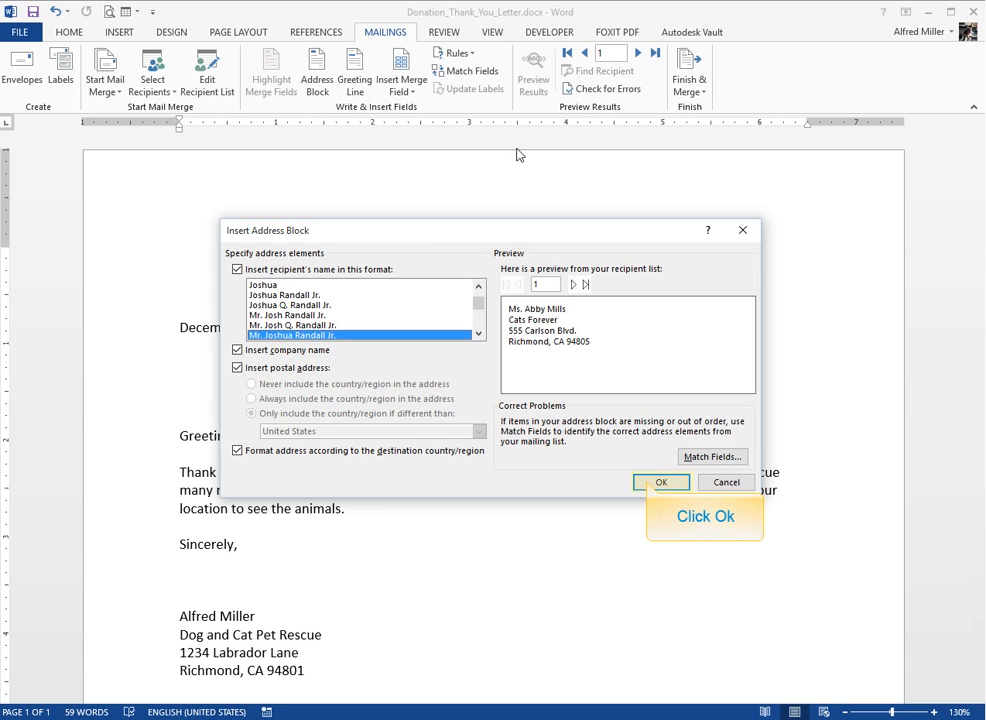
{"action": "left_click", "coordinate": [656, 482]}
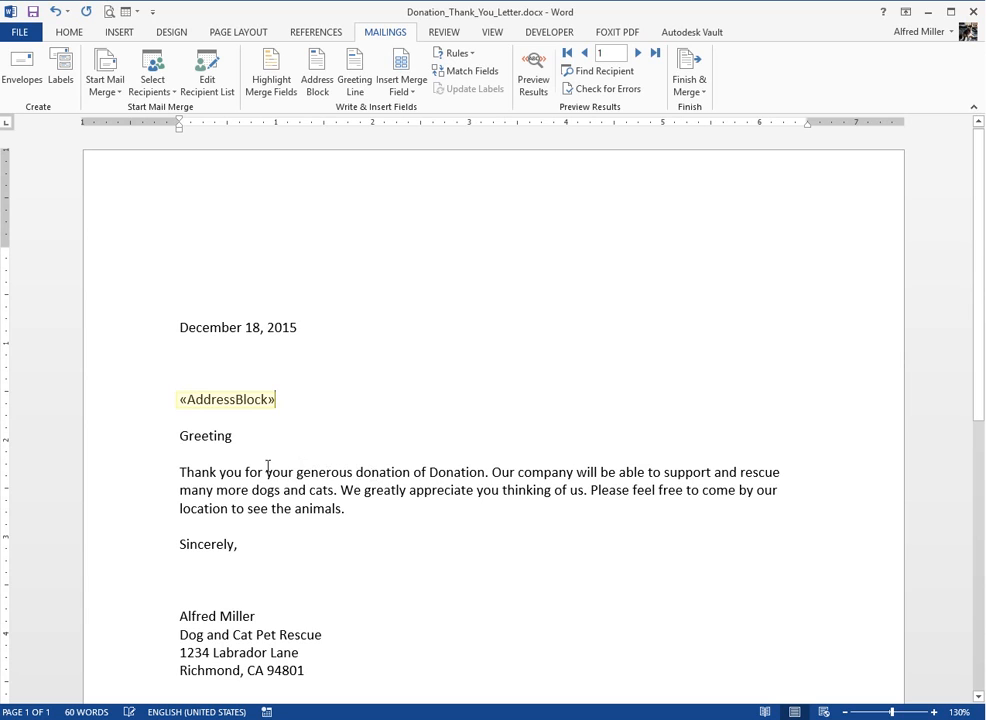
Step: Replace the Greeting placeholder with a Greeting Line merge field using "Dear", the "Mr. Randall" name format and a comma
{"action": "left_click_drag", "start_coordinate": [181, 436], "coordinate": [230, 436]}
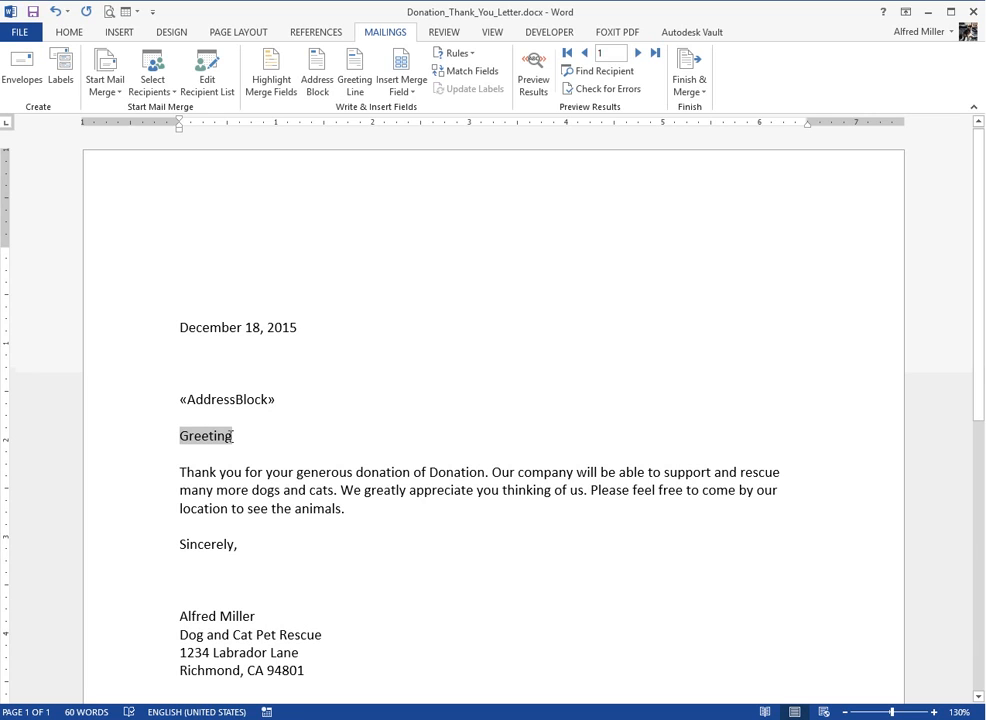
{"action": "key", "text": "Delete"}
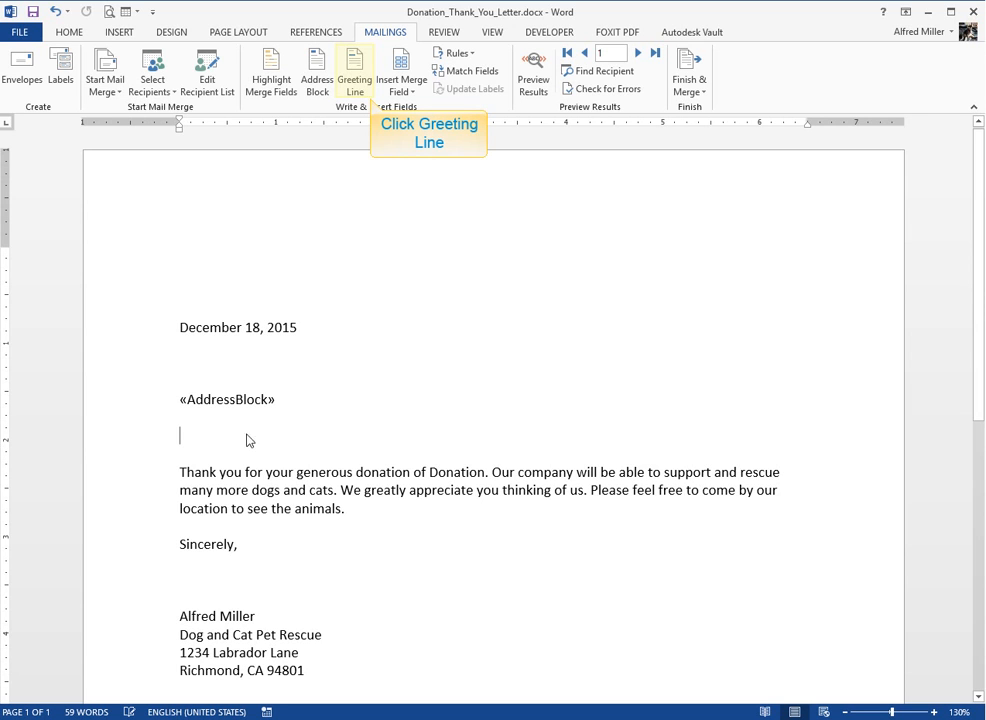
{"action": "left_click", "coordinate": [357, 88]}
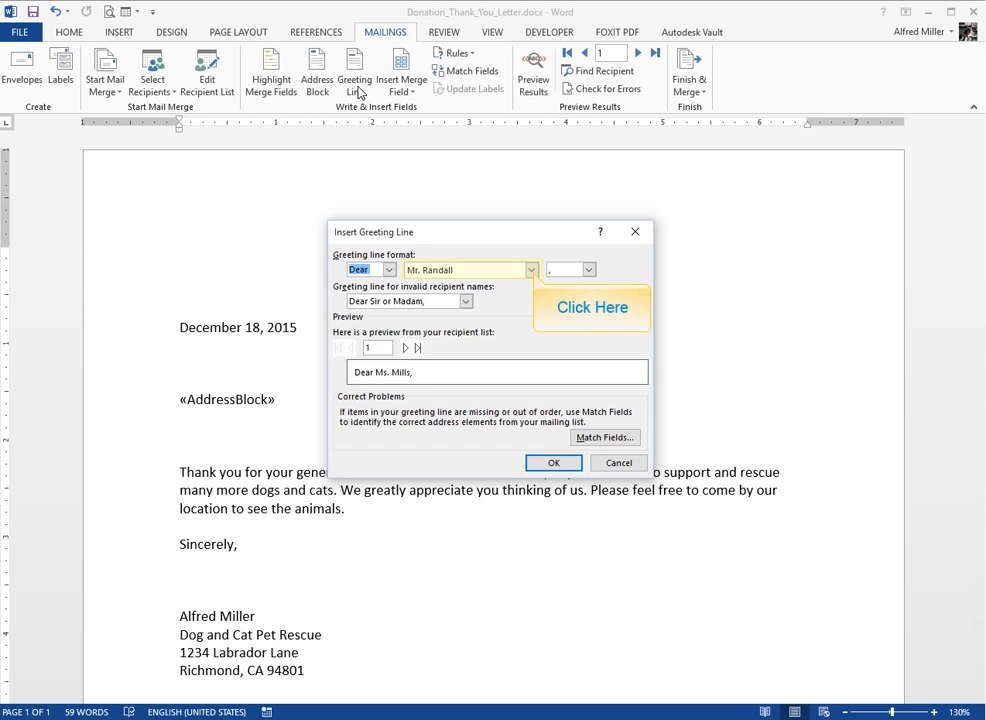
{"action": "left_click", "coordinate": [531, 271]}
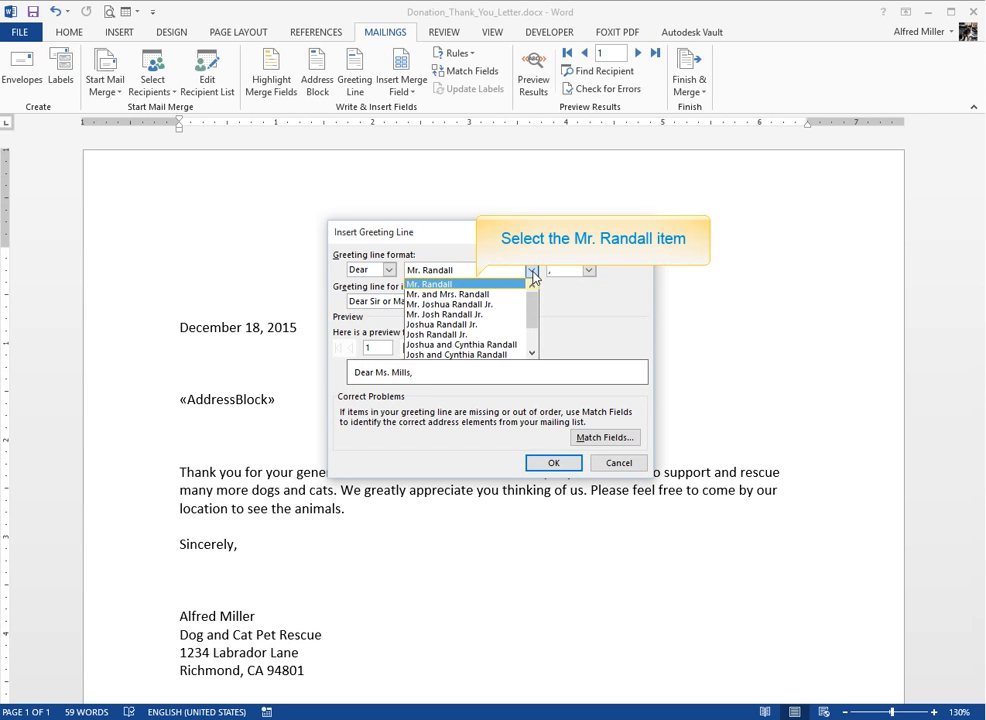
{"action": "left_click", "coordinate": [464, 290]}
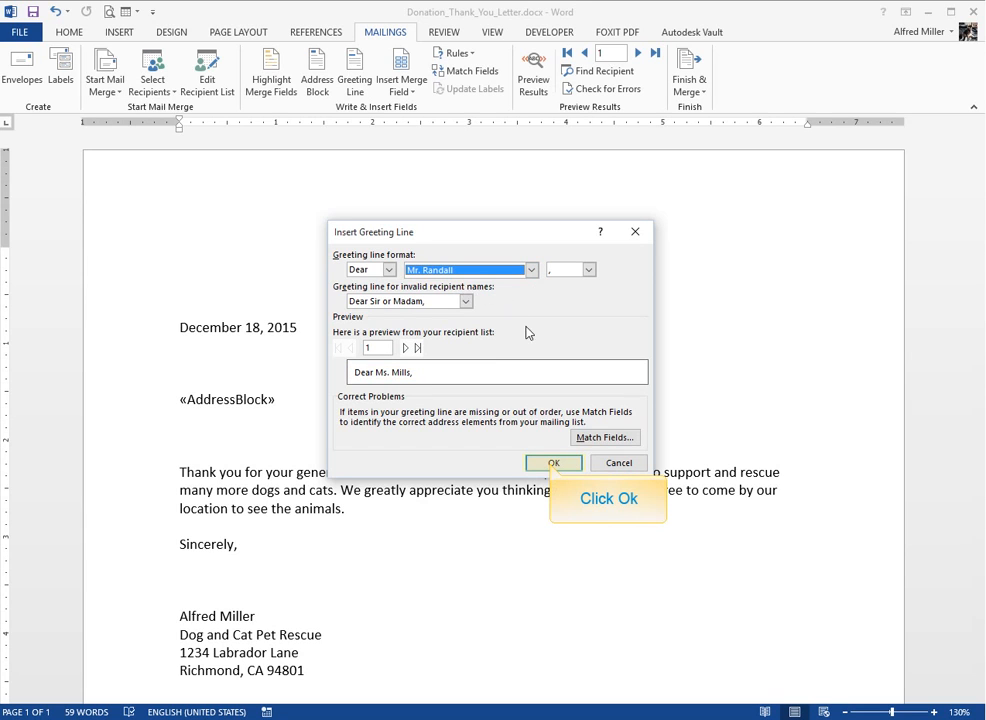
{"action": "left_click", "coordinate": [551, 463]}
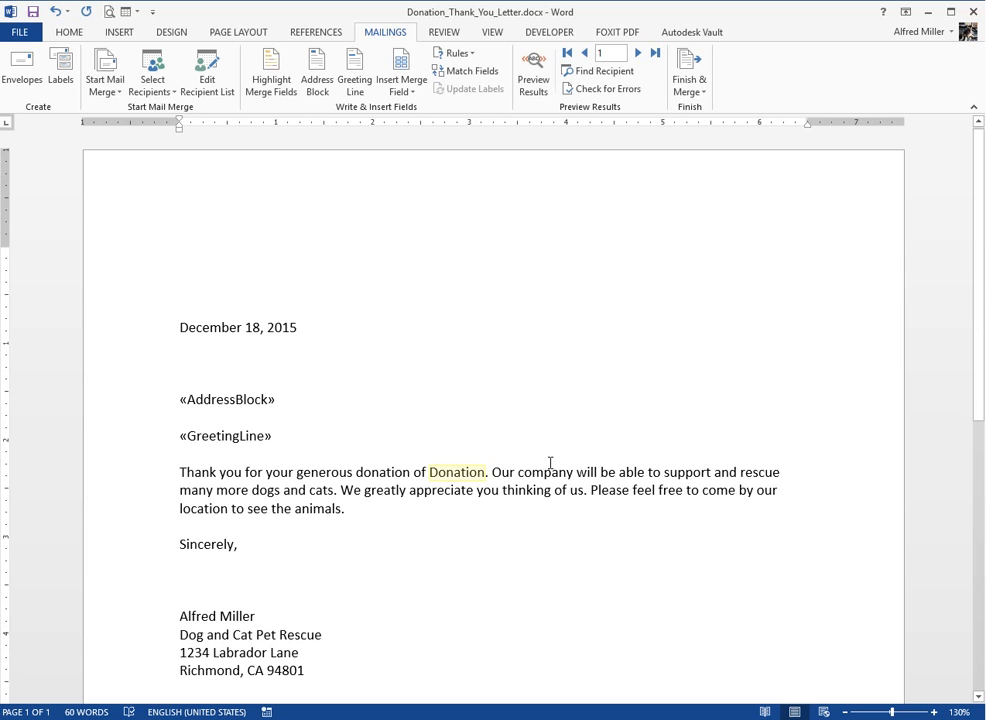
Step: Replace the Donation placeholder in the letter's first sentence with the Donation merge field
{"action": "double_click", "coordinate": [448, 476]}
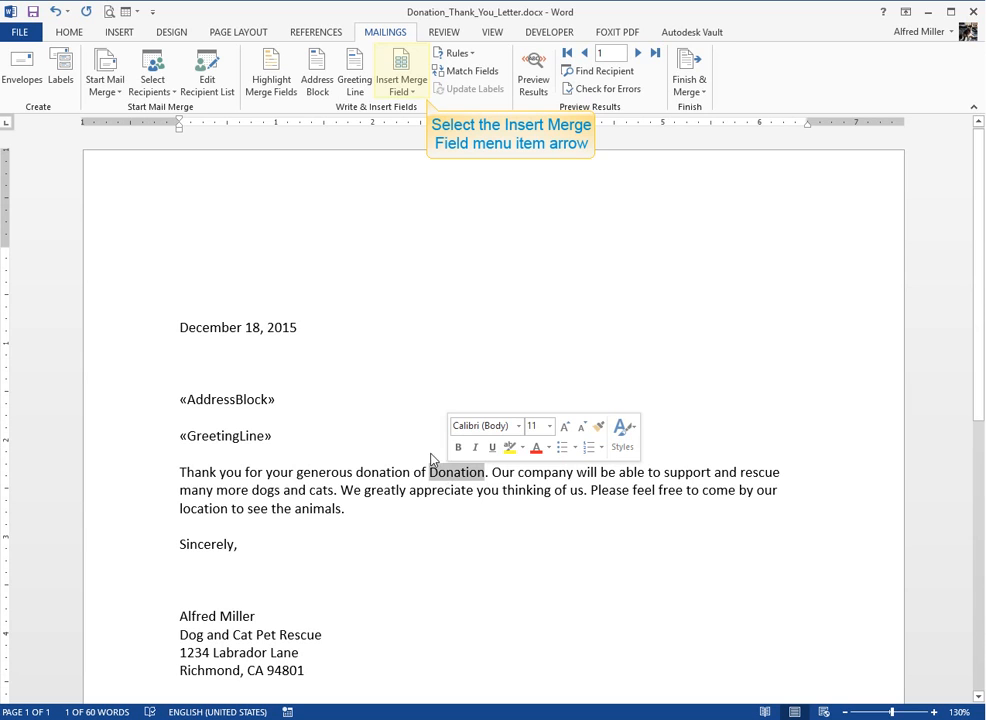
{"action": "left_click", "coordinate": [407, 92]}
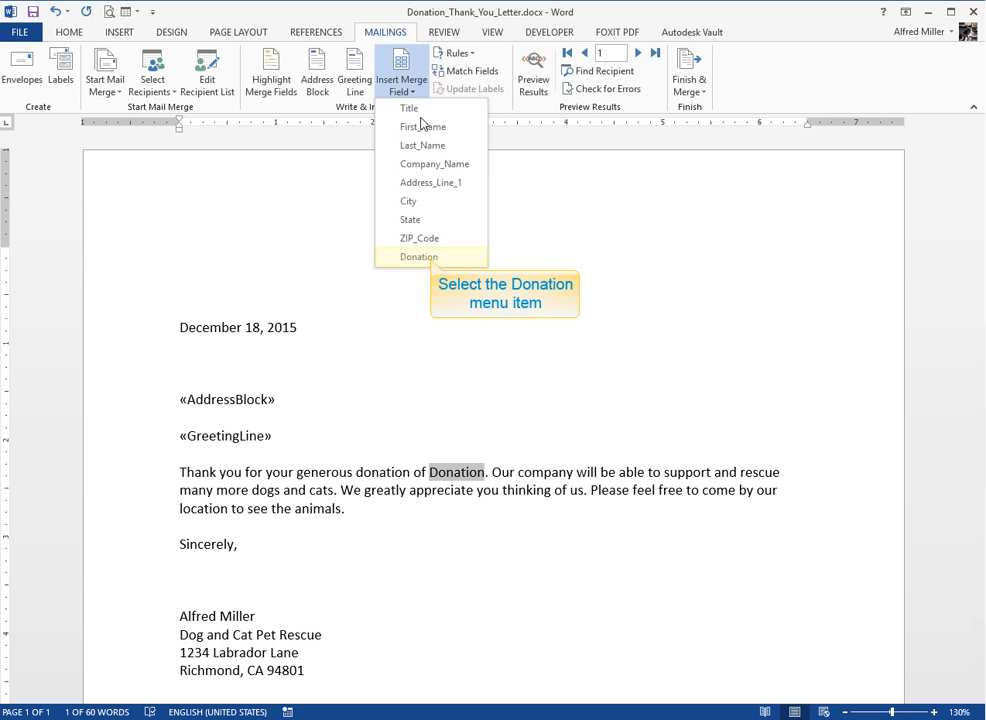
{"action": "left_click", "coordinate": [432, 257]}
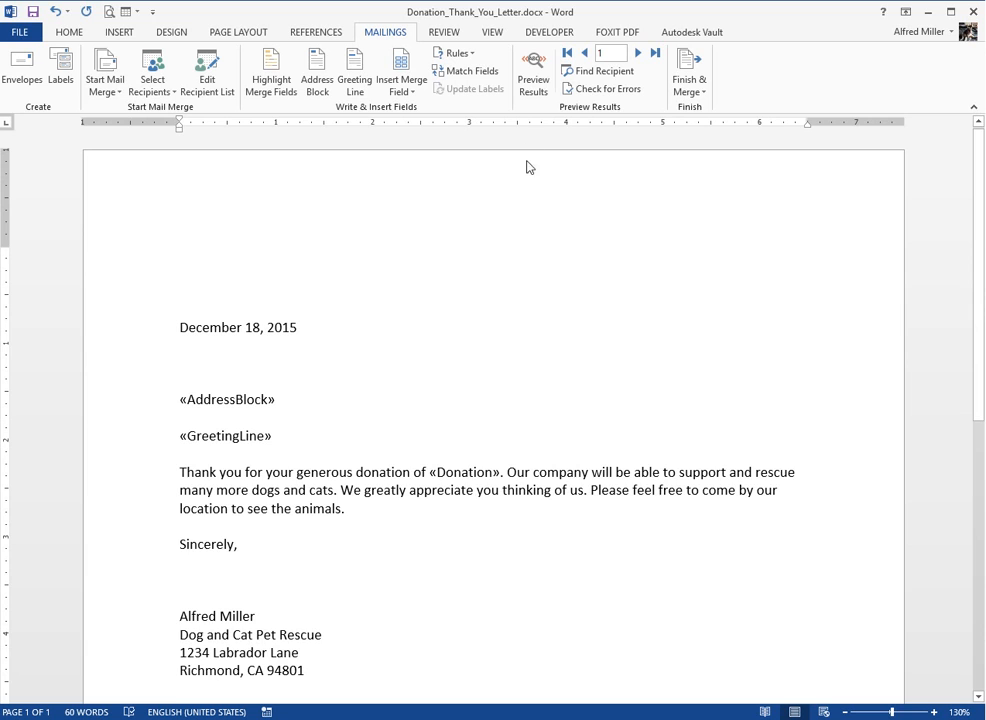
Step: Highlight the merge fields and preview the letter for records 1 to 4, returning to the first record and ending the preview
{"action": "left_click", "coordinate": [535, 92]}
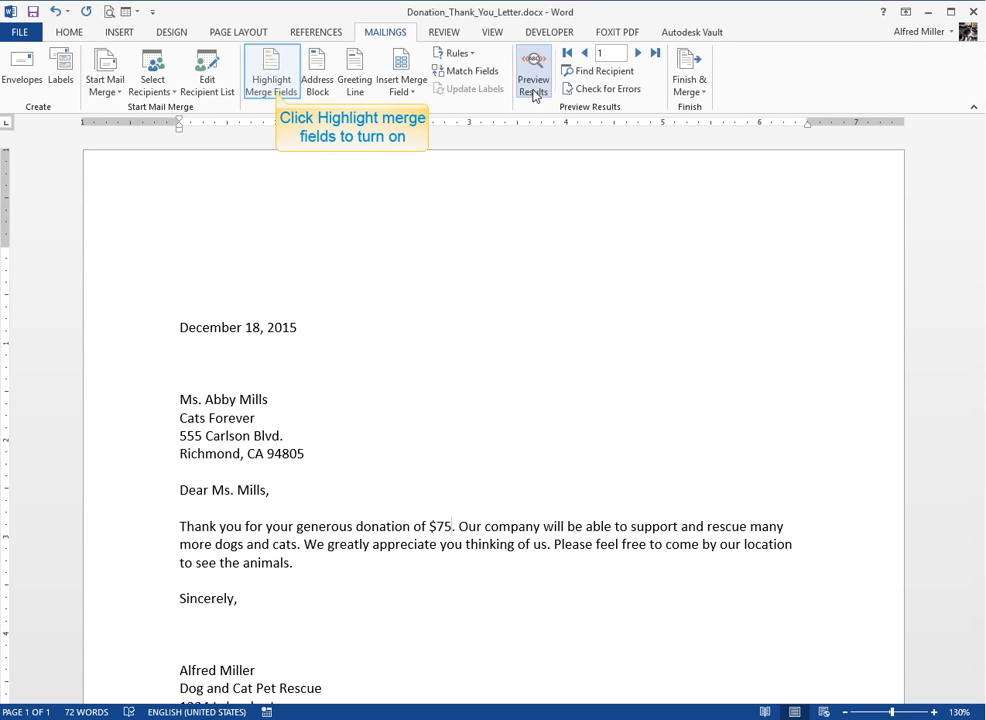
{"action": "left_click", "coordinate": [277, 97]}
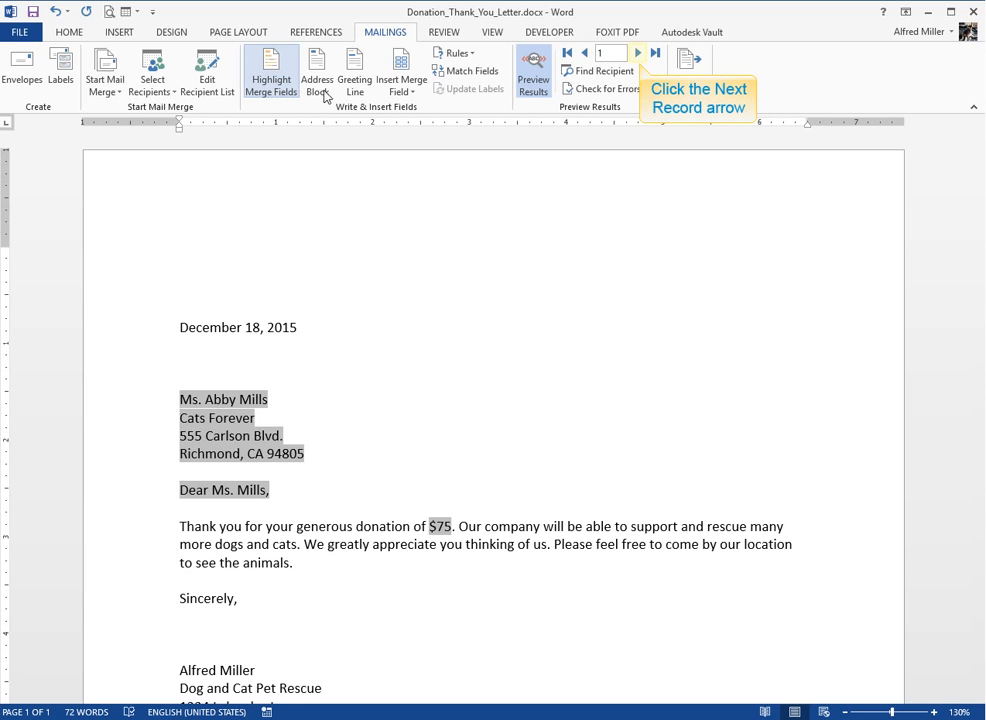
{"action": "left_click", "coordinate": [638, 54]}
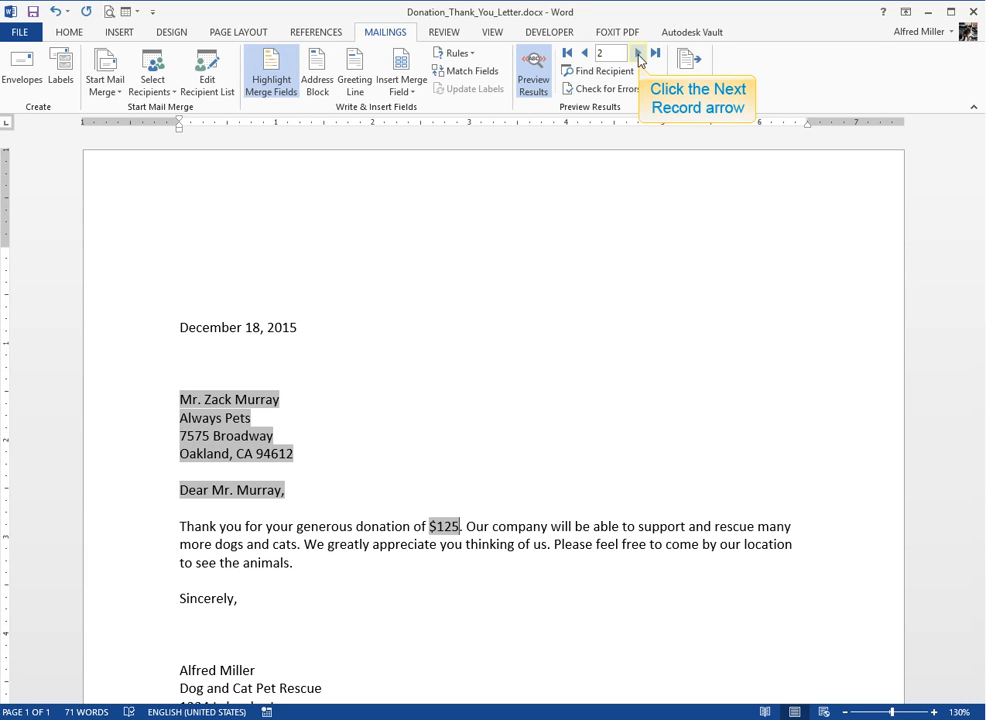
{"action": "left_click", "coordinate": [638, 54]}
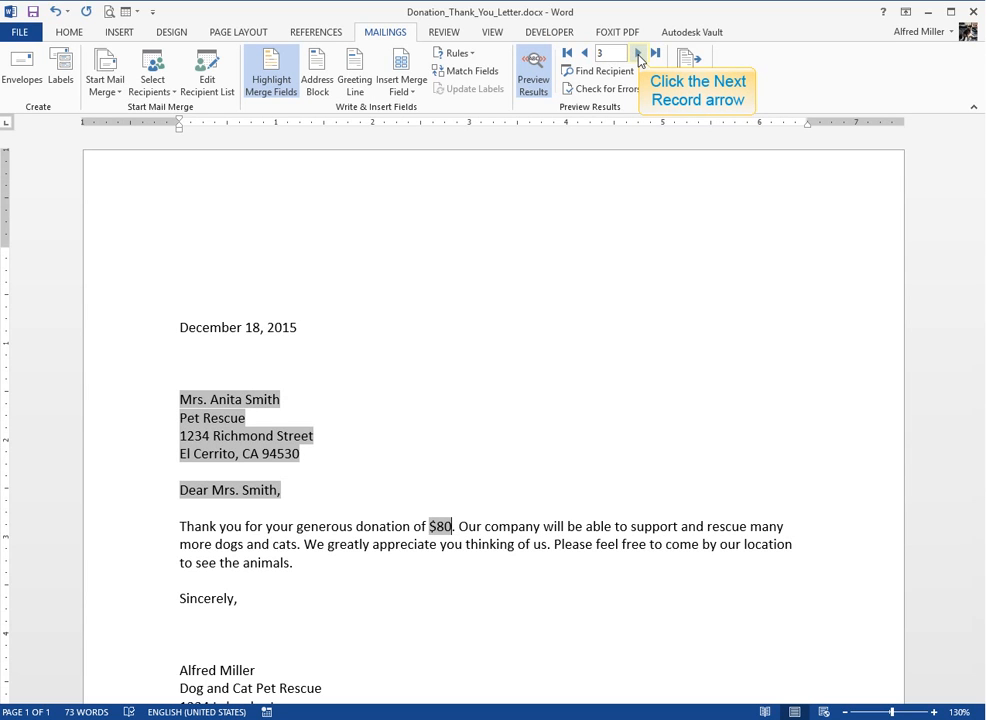
{"action": "left_click", "coordinate": [638, 54]}
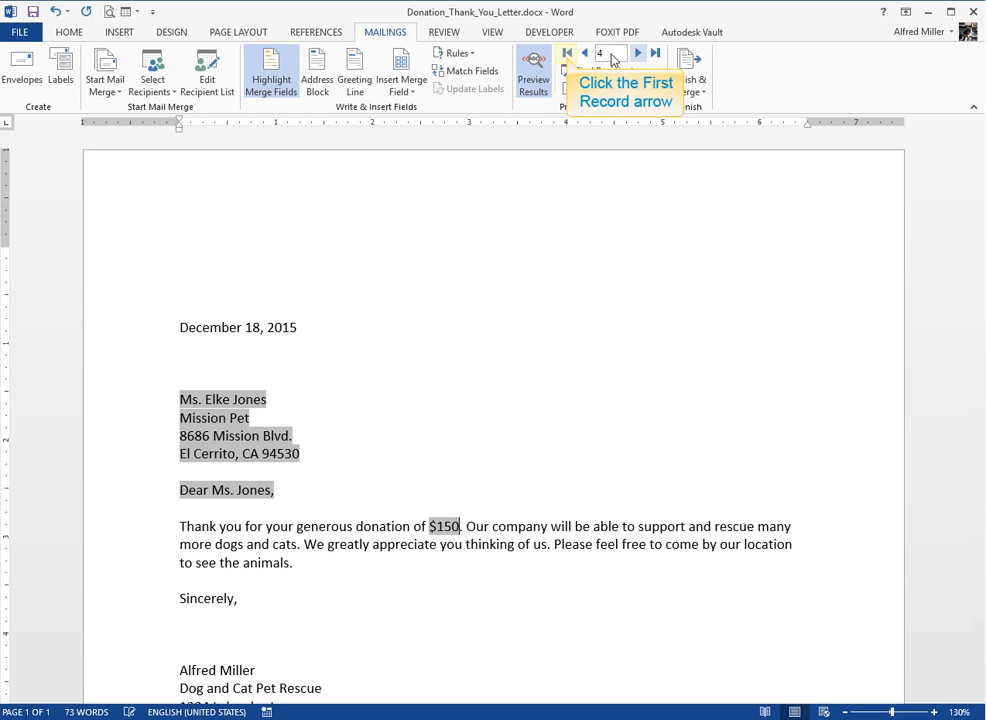
{"action": "left_click", "coordinate": [567, 54]}
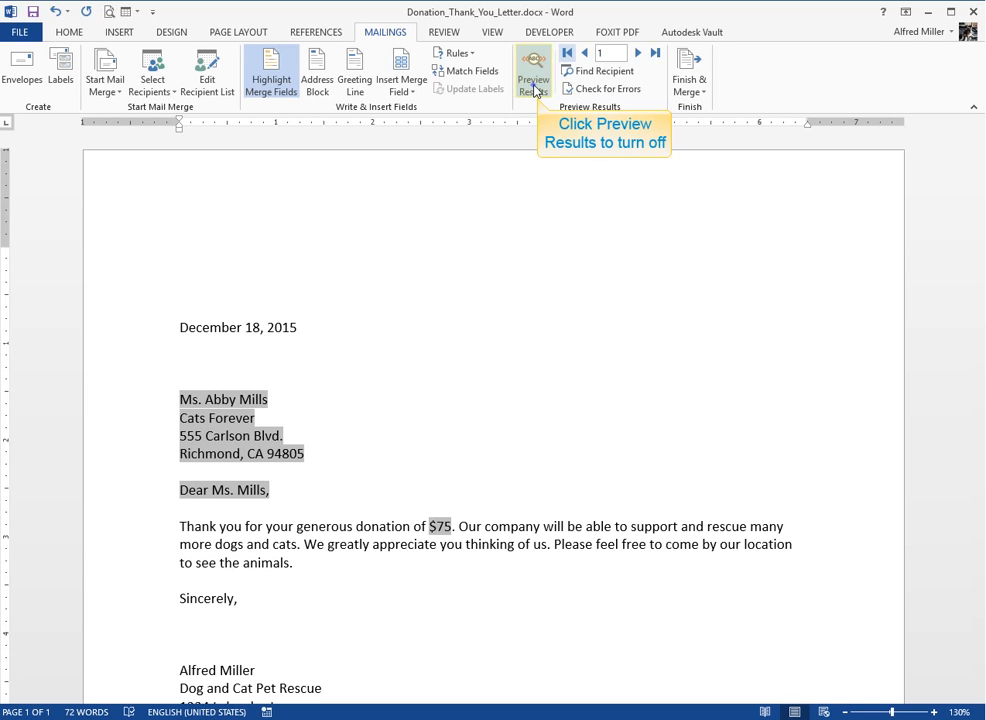
{"action": "left_click", "coordinate": [535, 89]}
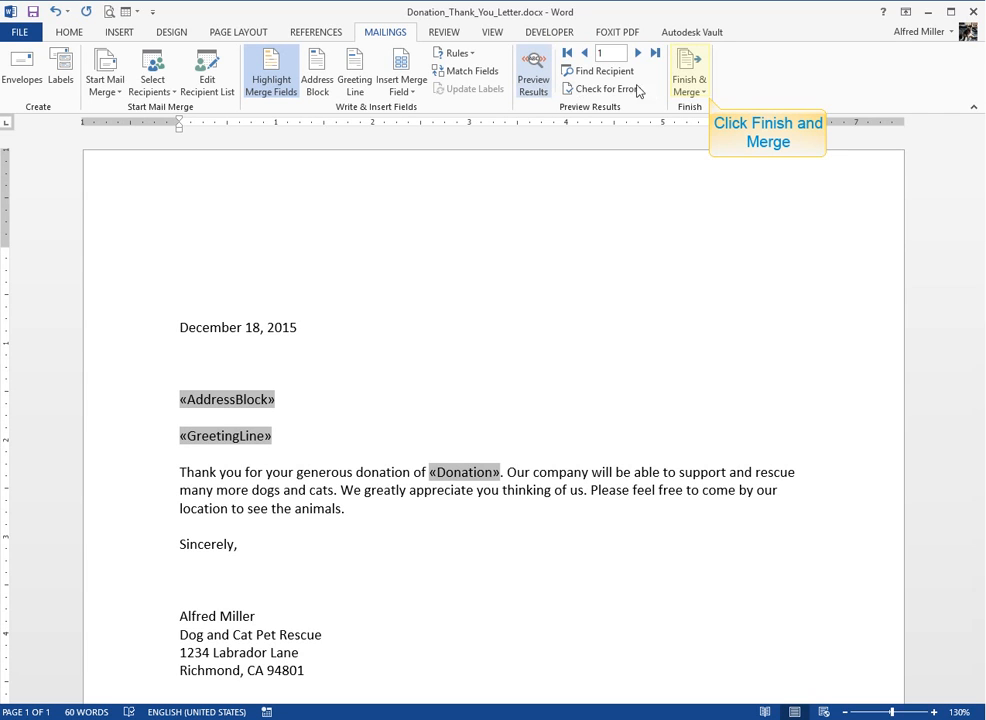
Step: Merge all records into a new document of individual letters and look through the merged letters
{"action": "left_click", "coordinate": [697, 92]}
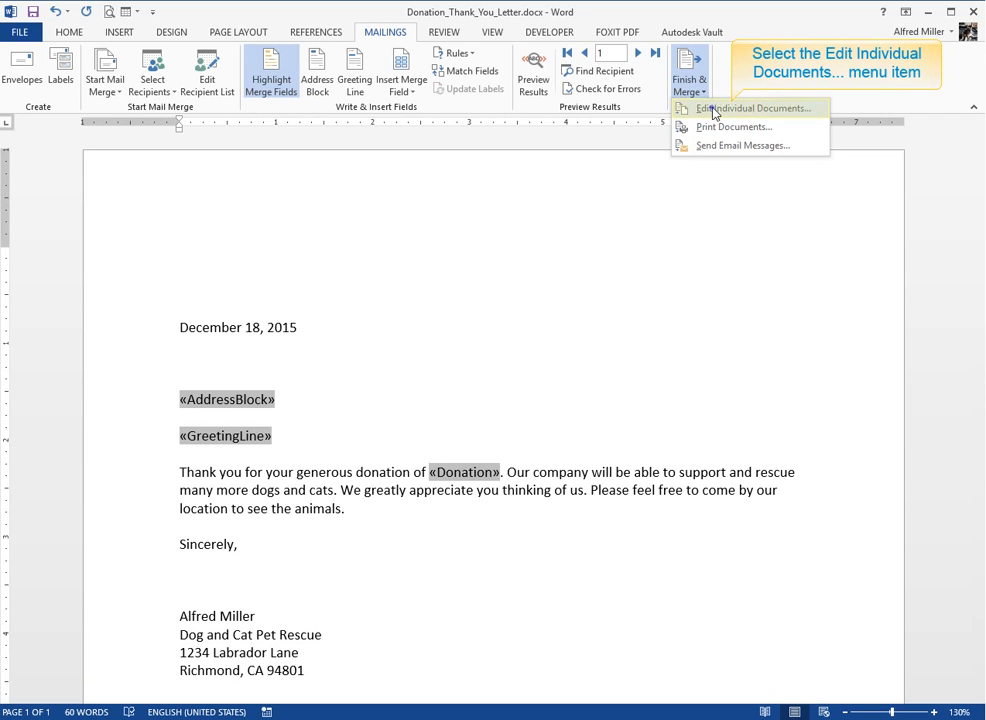
{"action": "left_click", "coordinate": [714, 108]}
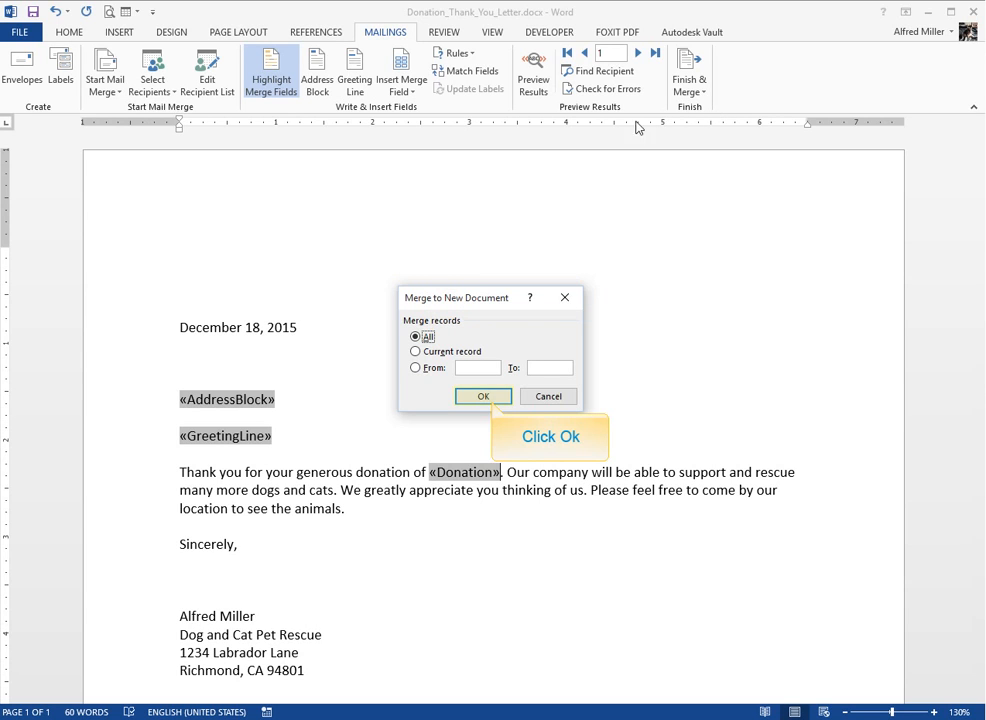
{"action": "left_click", "coordinate": [490, 399]}
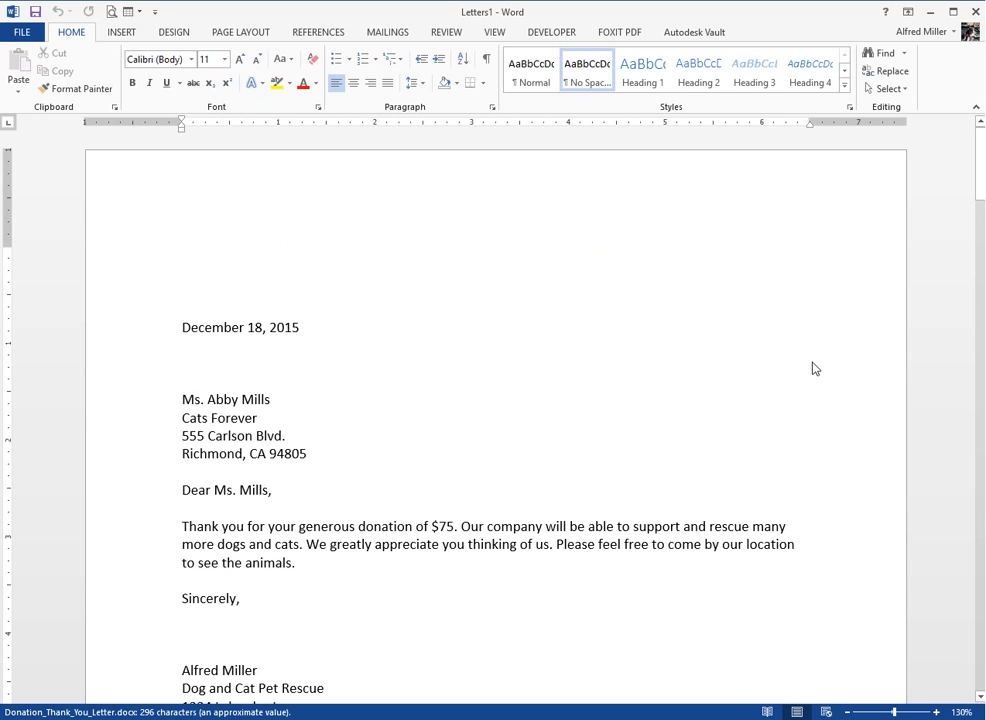
{"action": "left_click_drag", "start_coordinate": [980, 175], "coordinate": [985, 636]}
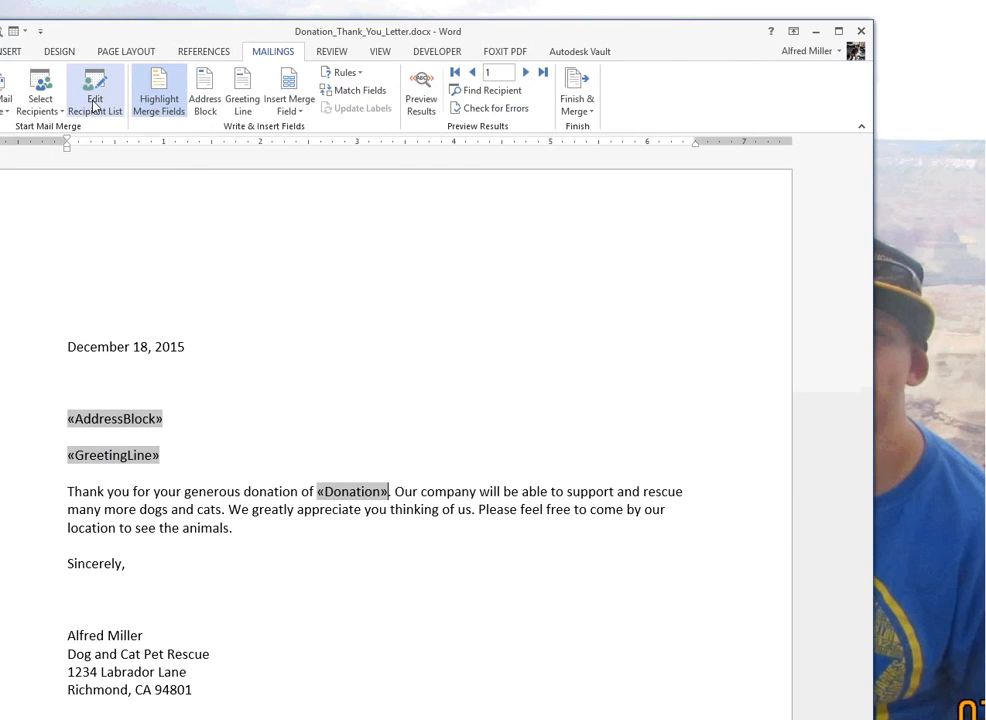
Step: Open the "Donation Thank You Letter Data" source for editing from the main letter's recipient list
{"action": "left_click", "coordinate": [210, 102]}
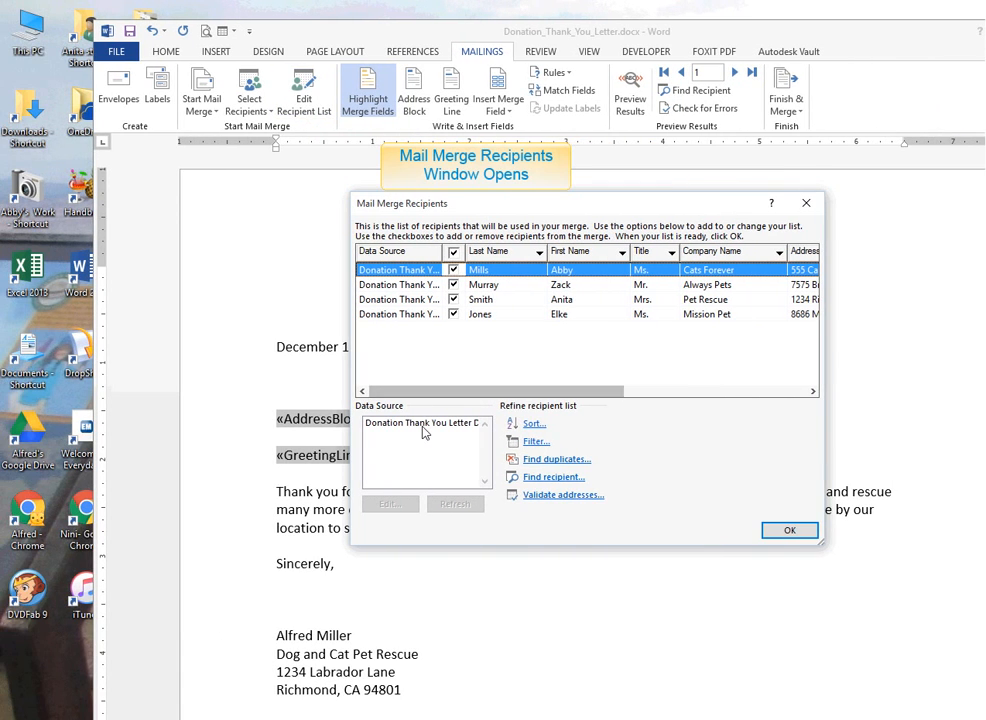
{"action": "left_click", "coordinate": [423, 424]}
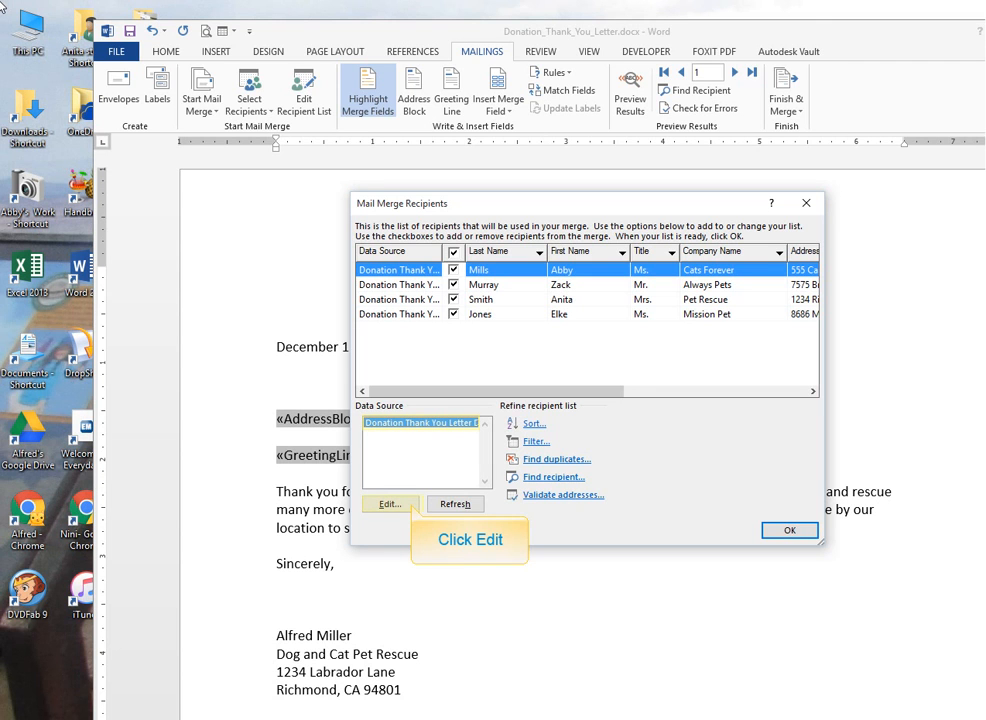
{"action": "left_click", "coordinate": [390, 505]}
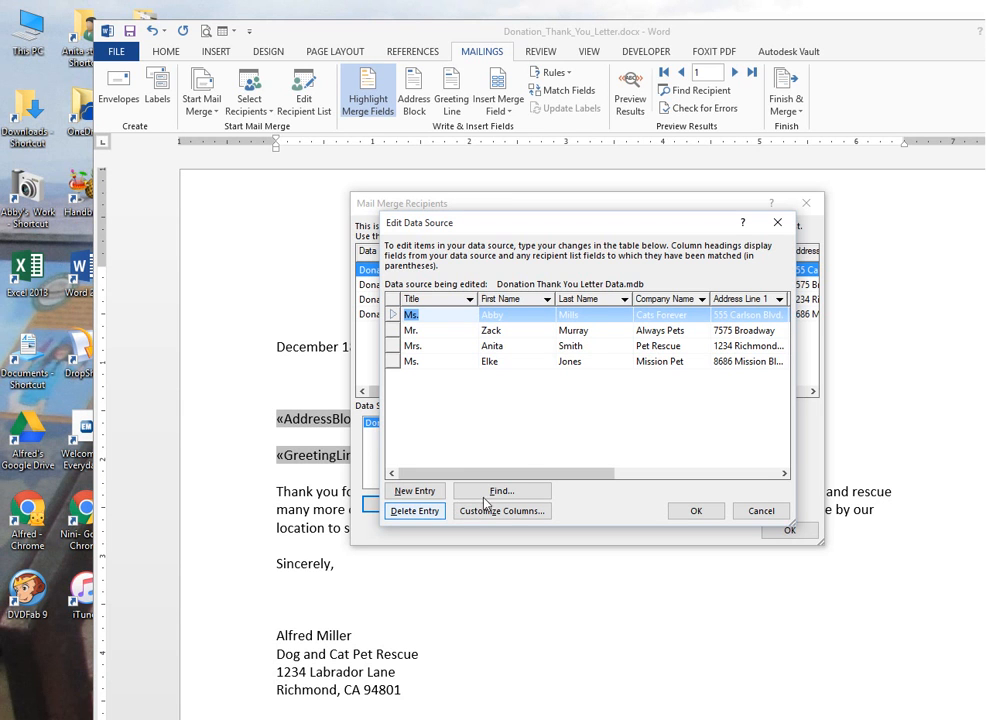
Step: Change the street number's last digit to 7 in the Mission Pet recipient's Address Line 1 and save the update to the recipient list
{"action": "left_click_drag", "start_coordinate": [522, 474], "coordinate": [583, 477]}
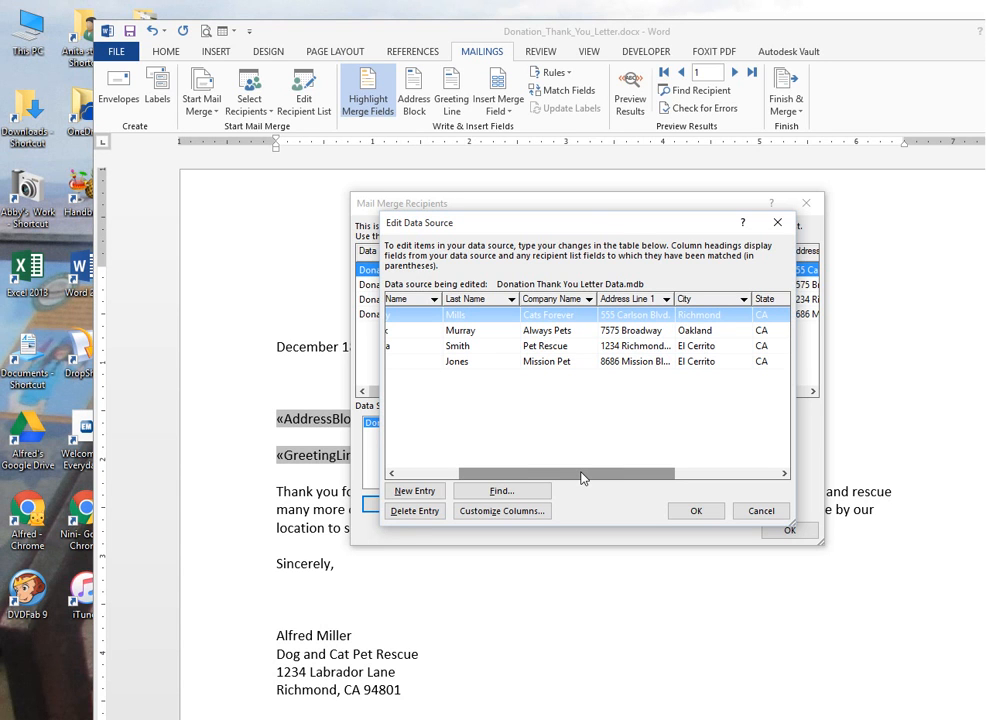
{"action": "left_click", "coordinate": [614, 362]}
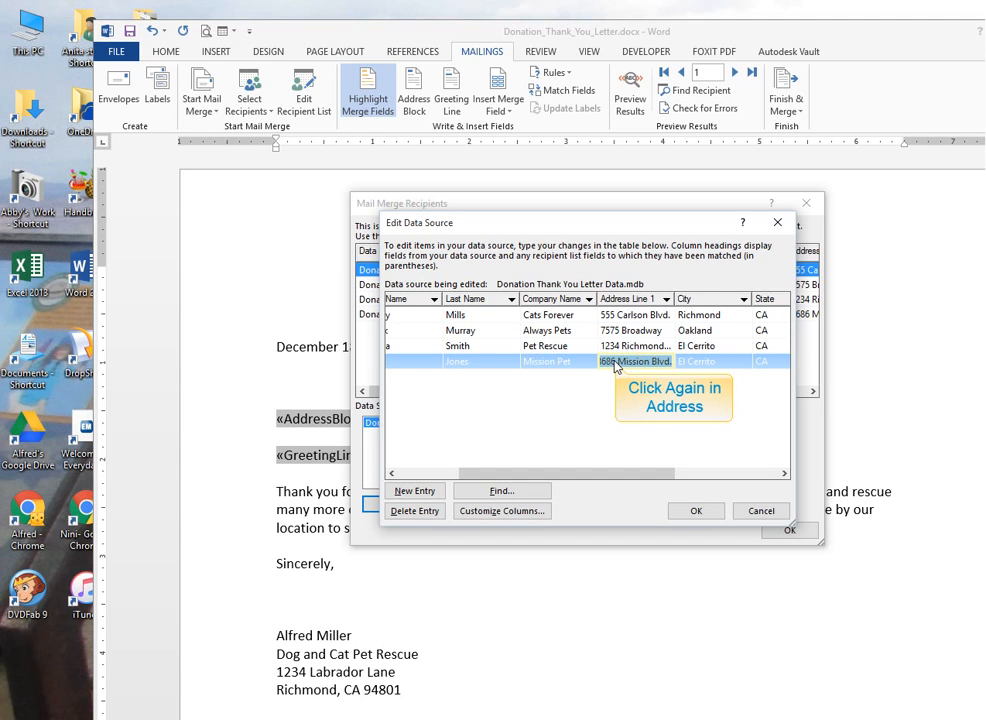
{"action": "left_click", "coordinate": [616, 362]}
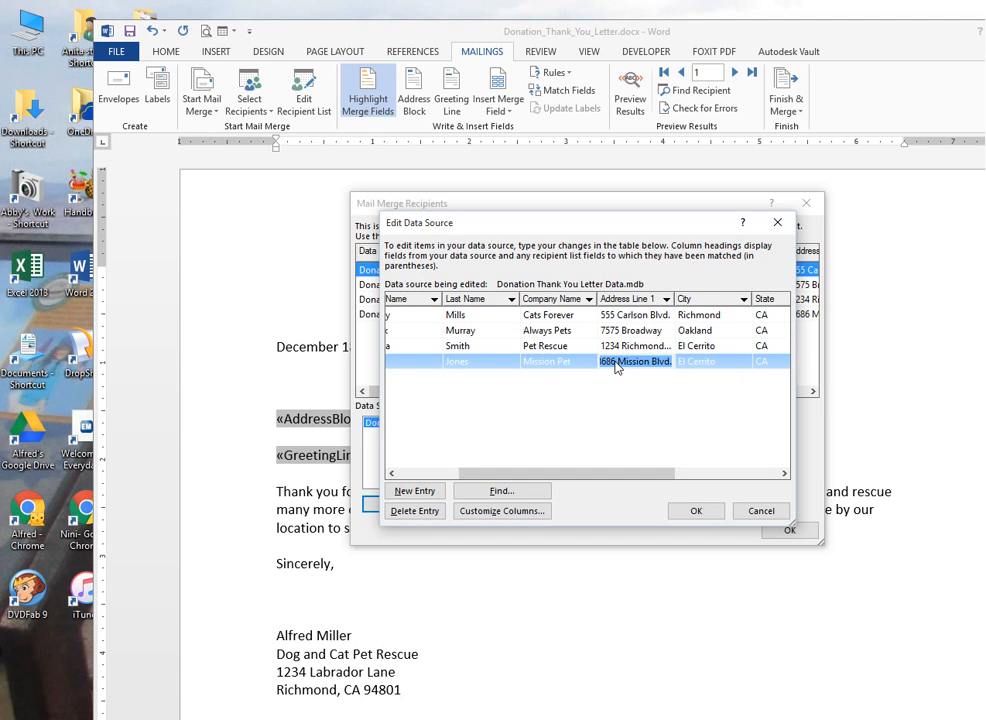
{"action": "left_click", "coordinate": [615, 363]}
{"action": "key", "text": "BackSpace"}
{"action": "type", "text": "7"}
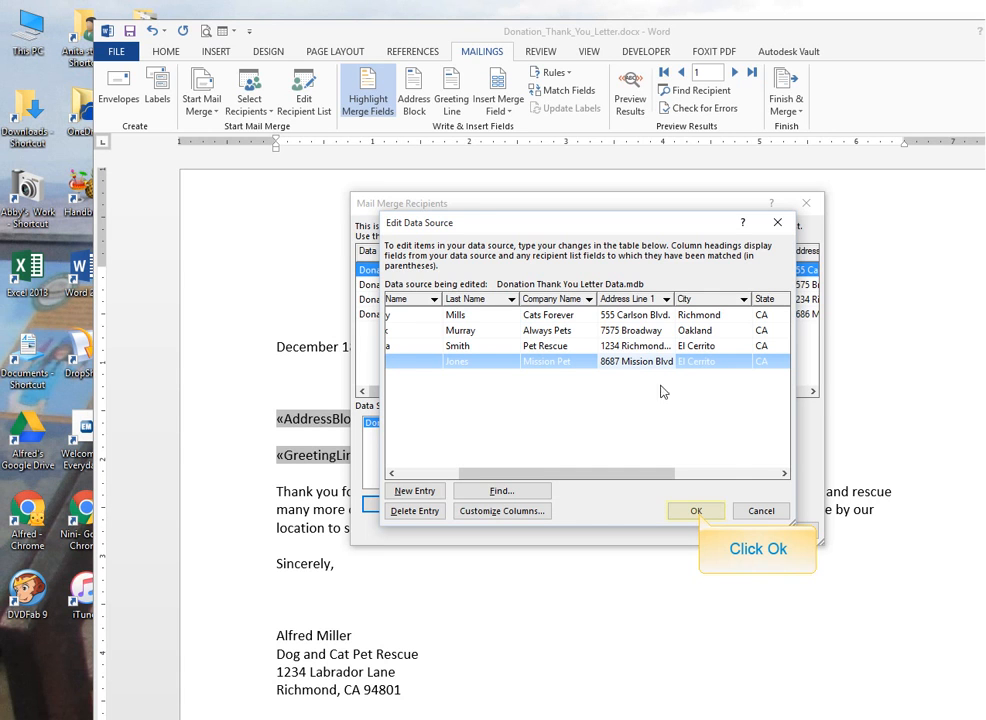
{"action": "left_click", "coordinate": [698, 512]}
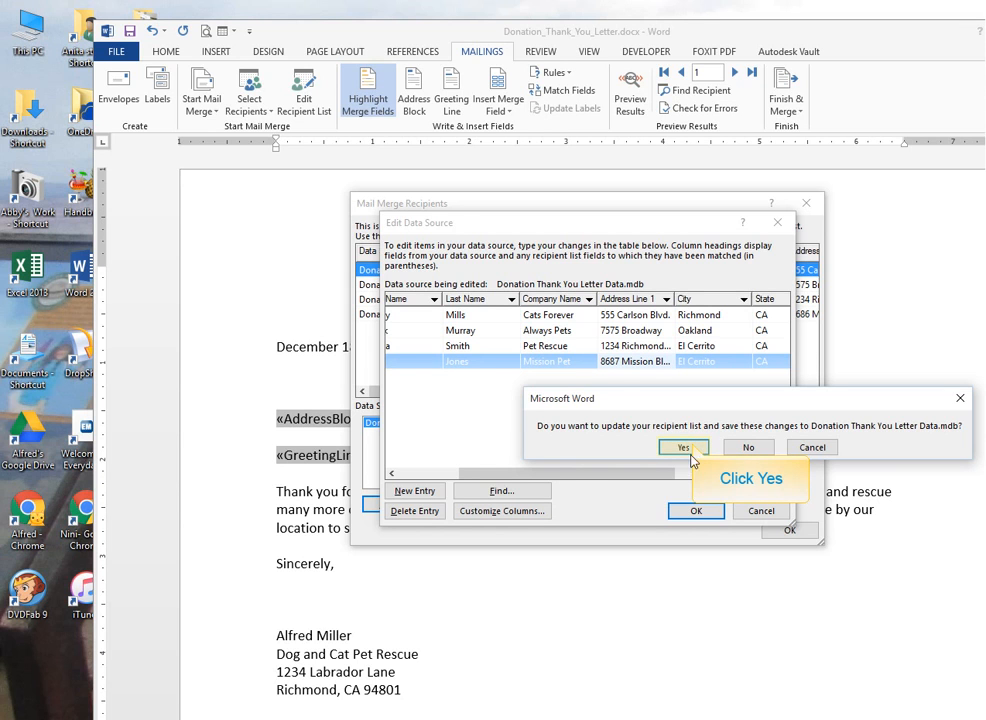
{"action": "left_click", "coordinate": [690, 448]}
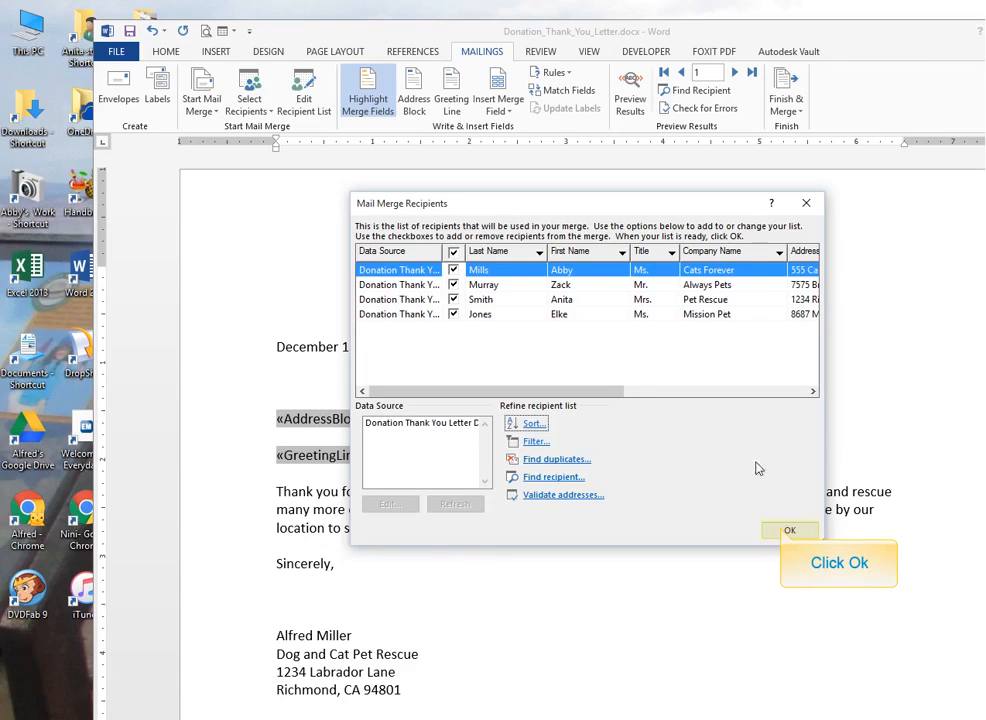
{"action": "left_click", "coordinate": [786, 531]}
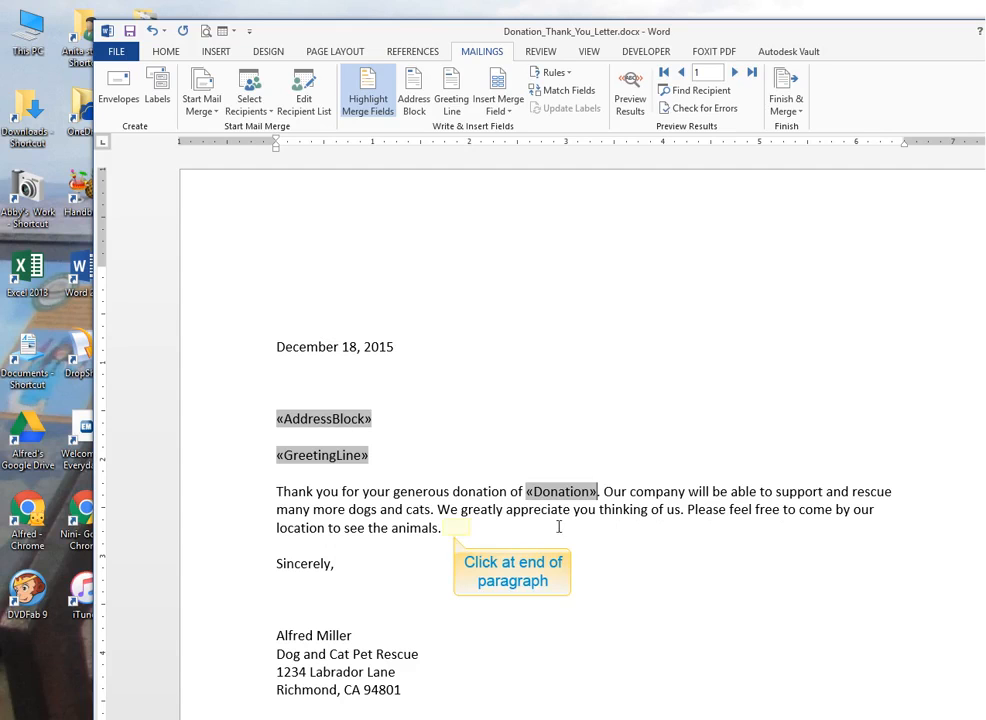
Step: Add the sentence "Call us anytime." at the end of the letter's body paragraph and save the letter
{"action": "left_click", "coordinate": [448, 527]}
{"action": "type", "text": "Call us anytime."}
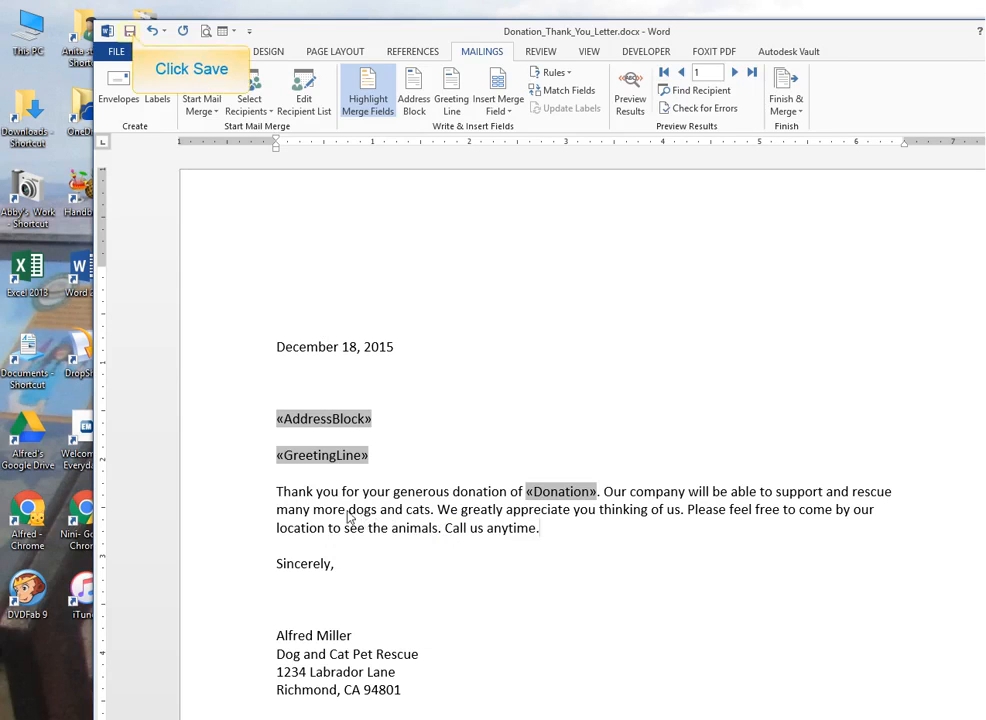
{"action": "left_click", "coordinate": [131, 33]}
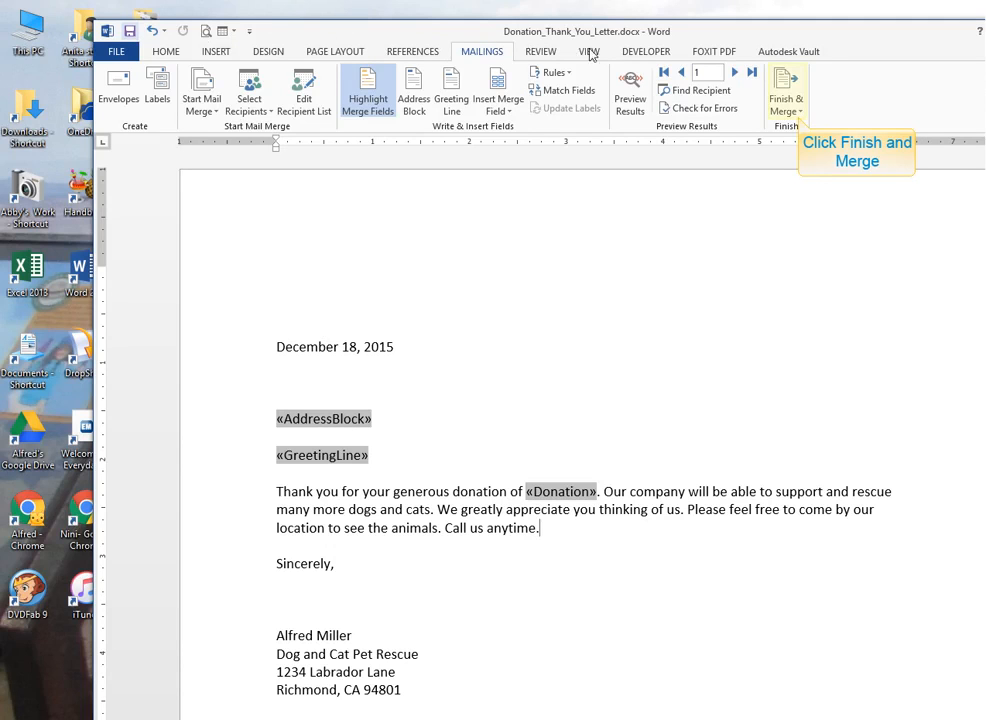
Step: Merge all records of the revised letter into a new document for editing individual letters
{"action": "left_click", "coordinate": [786, 108]}
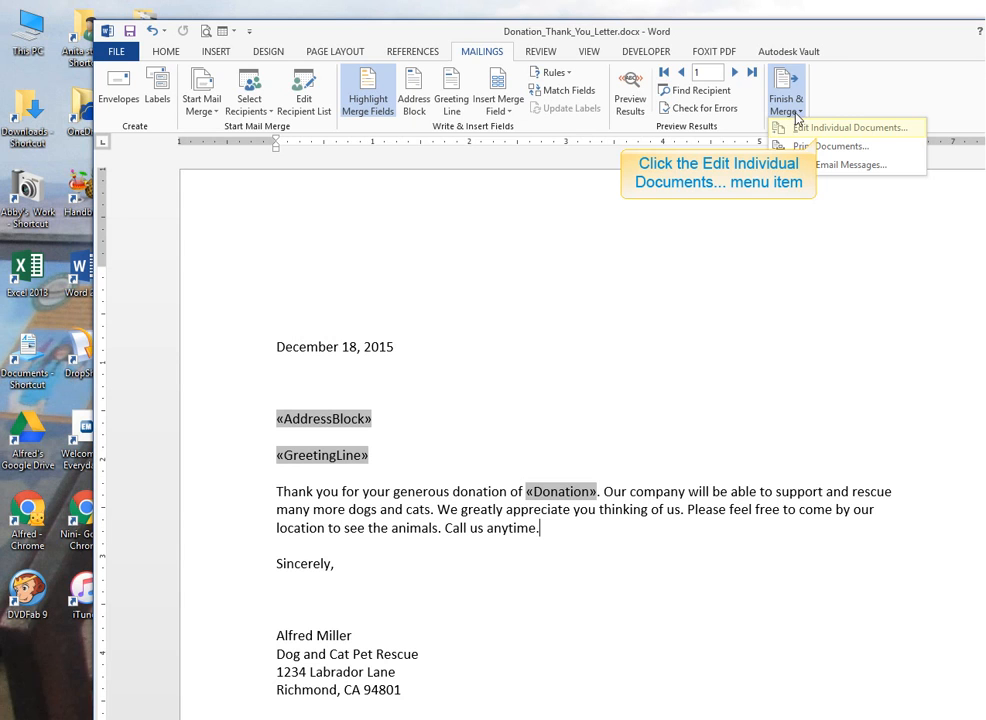
{"action": "left_click", "coordinate": [785, 127]}
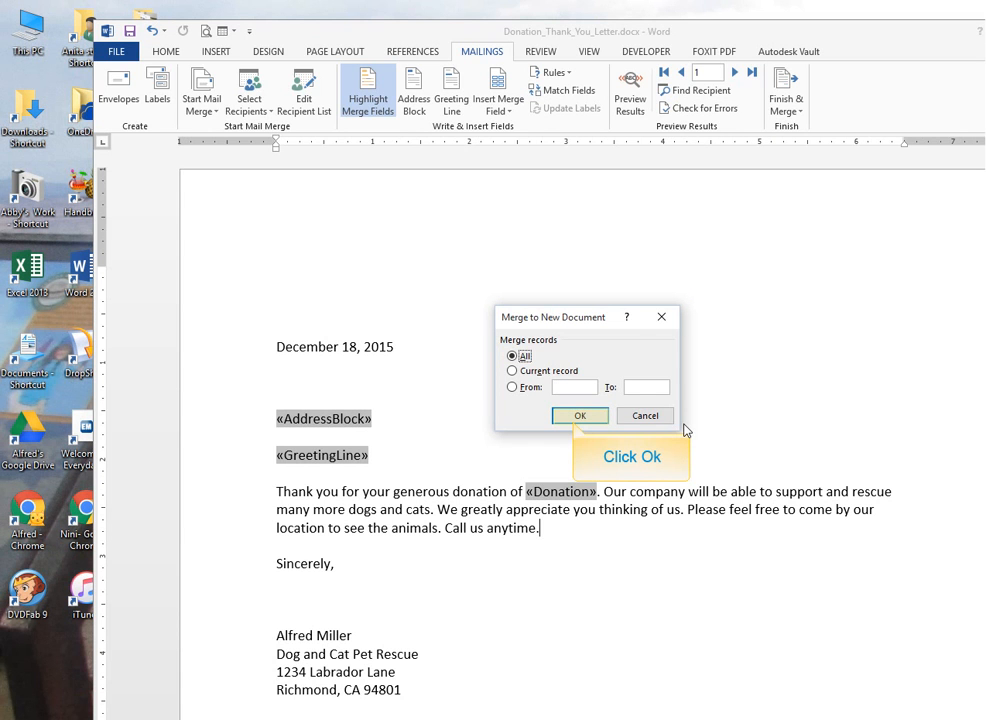
{"action": "left_click", "coordinate": [574, 415]}
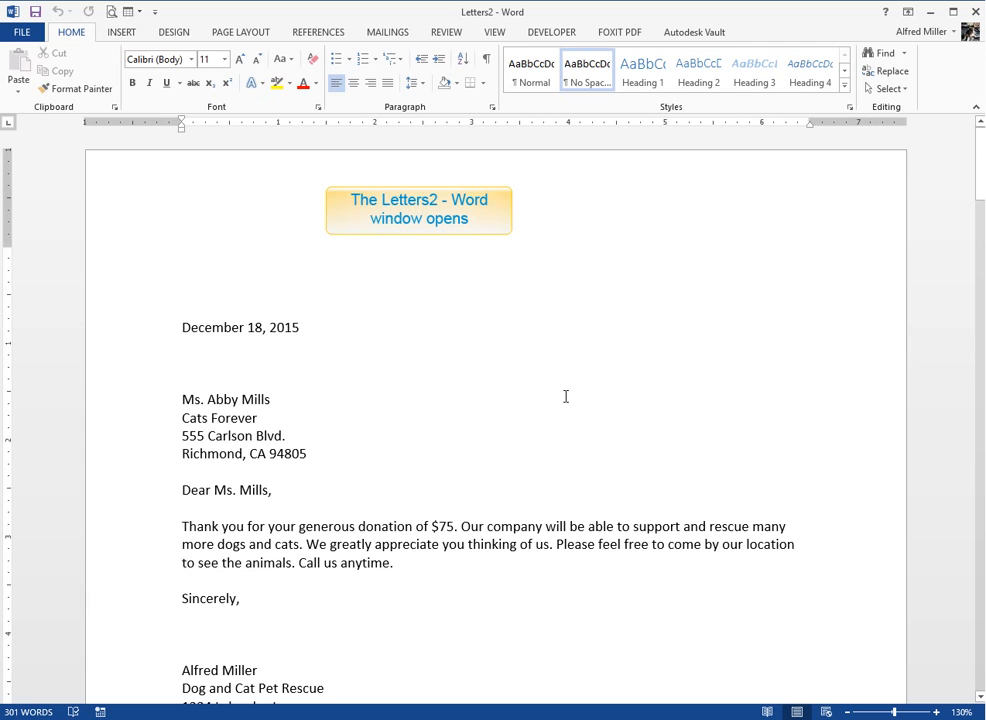
Step: Check the corrected address and added sentence in the merged letters, and close the merged document without saving it
{"action": "scroll", "coordinate": [603, 478], "scroll_direction": "down", "scroll_amount": 20}
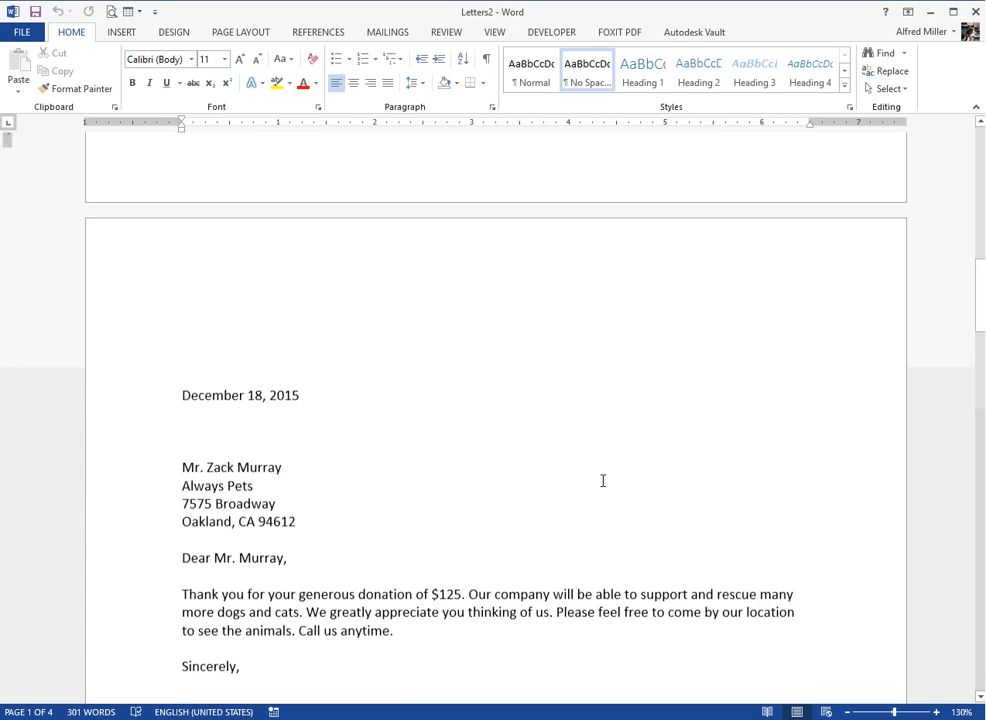
{"action": "scroll", "coordinate": [603, 481], "scroll_direction": "down", "scroll_amount": 20}
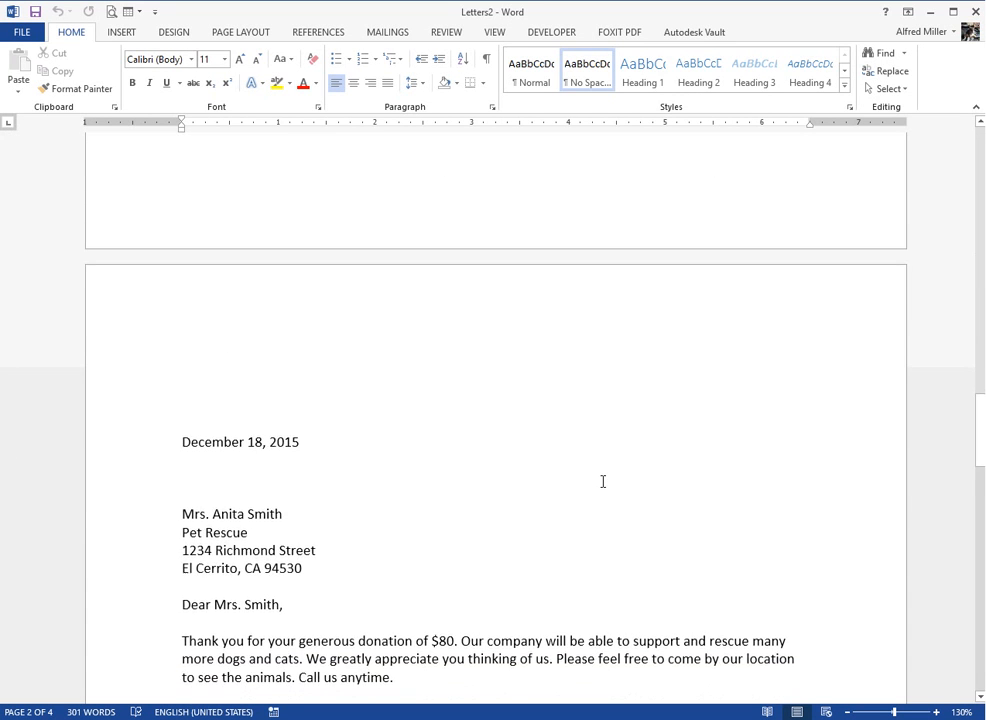
{"action": "scroll", "coordinate": [603, 481], "scroll_direction": "down", "scroll_amount": 20}
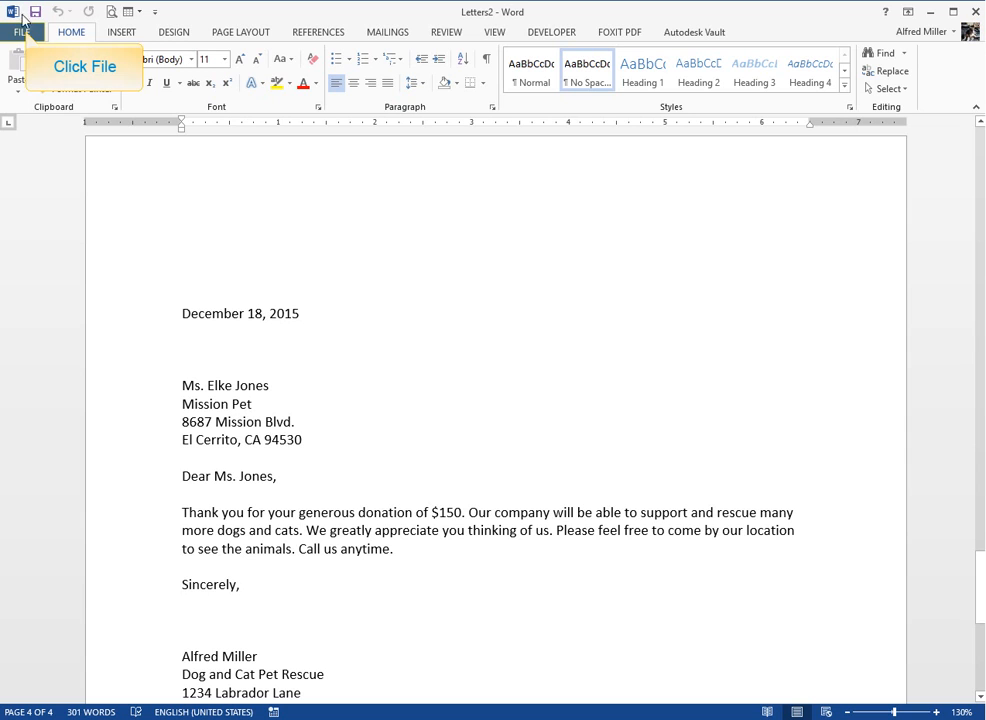
{"action": "left_click", "coordinate": [23, 32]}
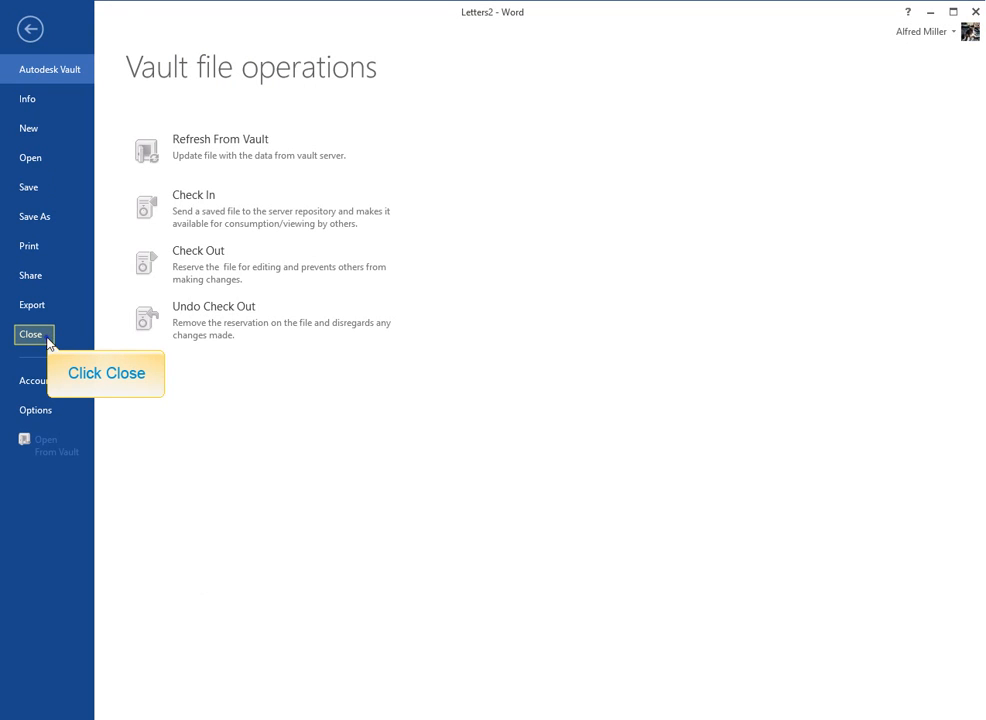
{"action": "left_click", "coordinate": [47, 339]}
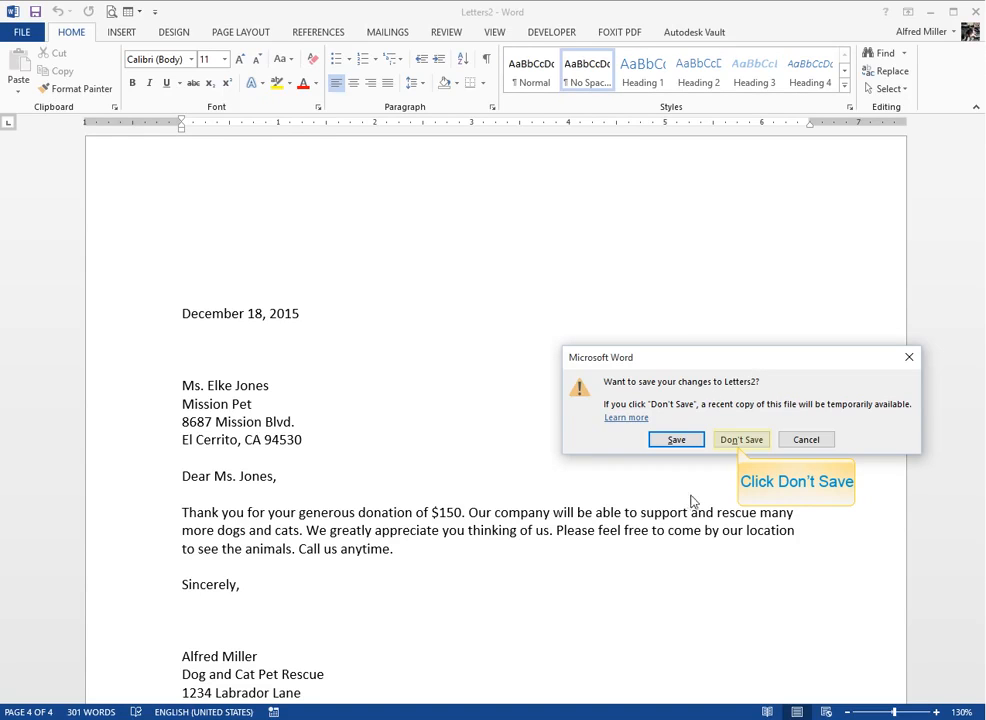
{"action": "left_click", "coordinate": [724, 440]}
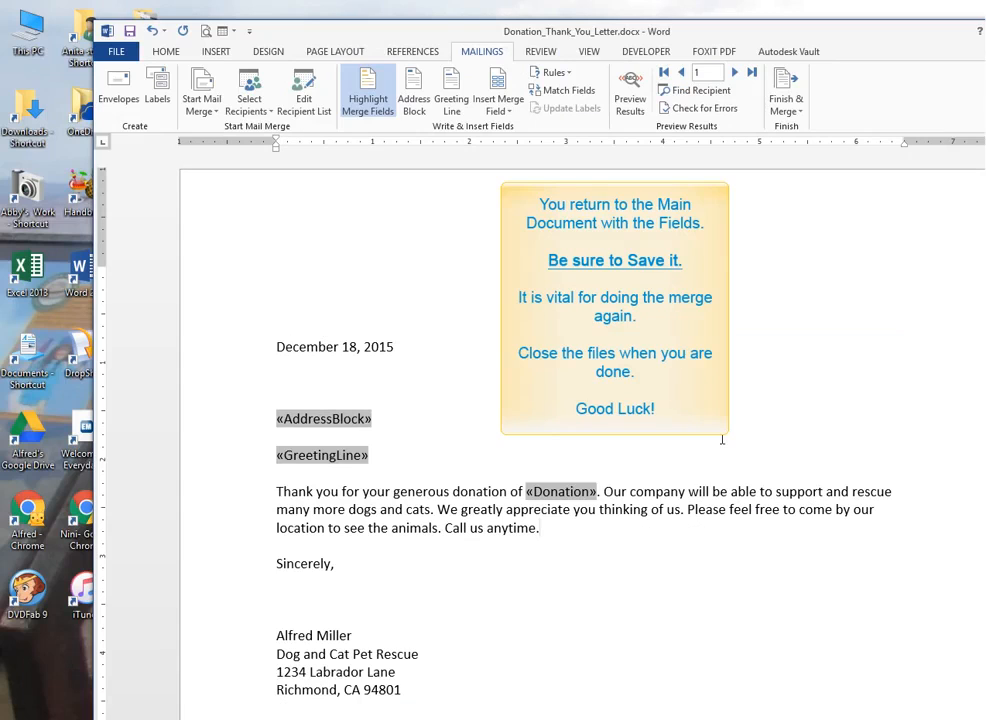